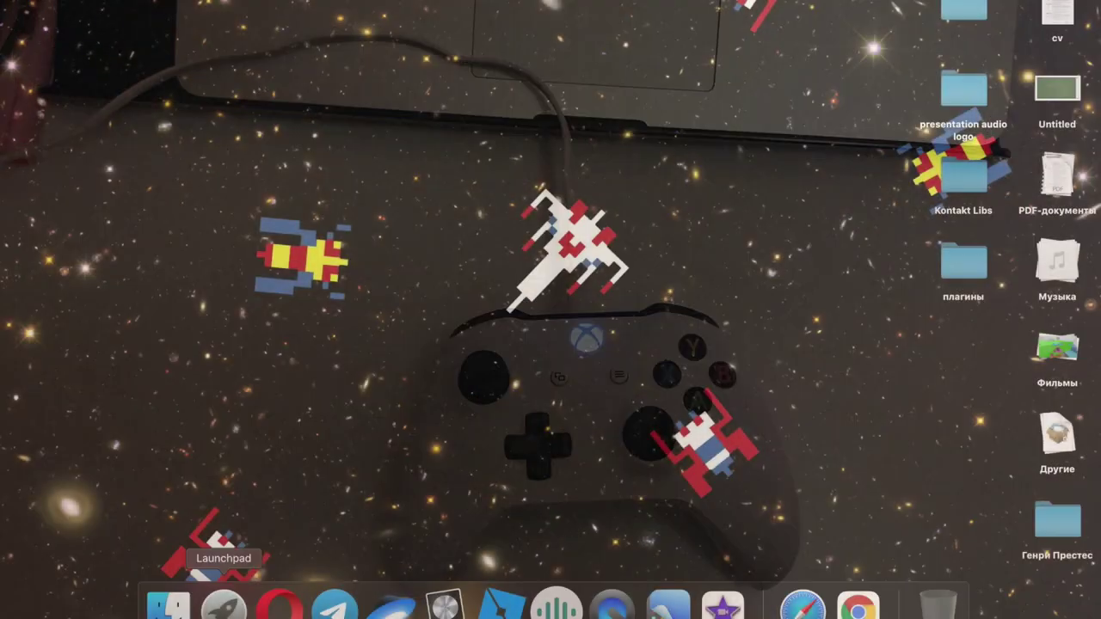
Launch ControllerMate from Launchpad and dismiss the Driver Missing warning
{"action": "left_click", "coordinate": [224, 602]}
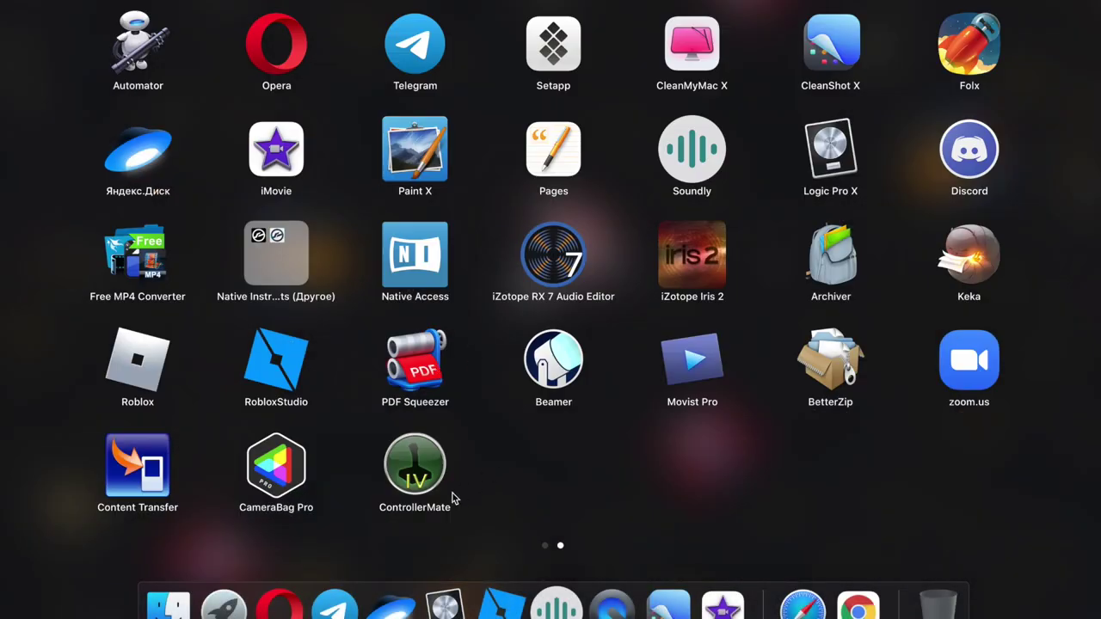
{"action": "left_click", "coordinate": [417, 468]}
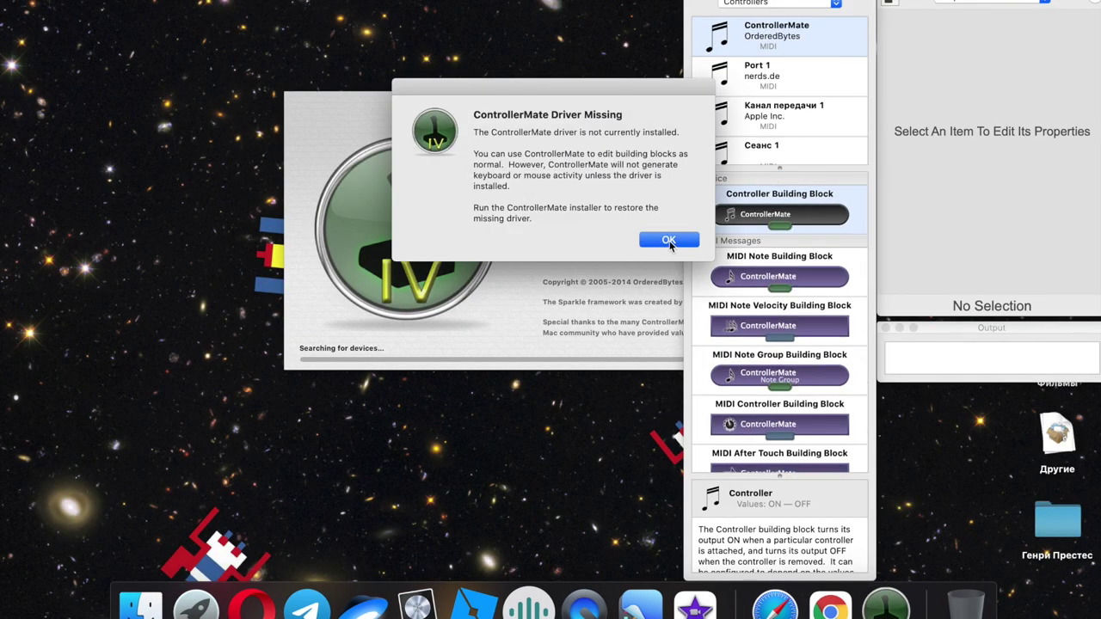
{"action": "left_click", "coordinate": [669, 242]}
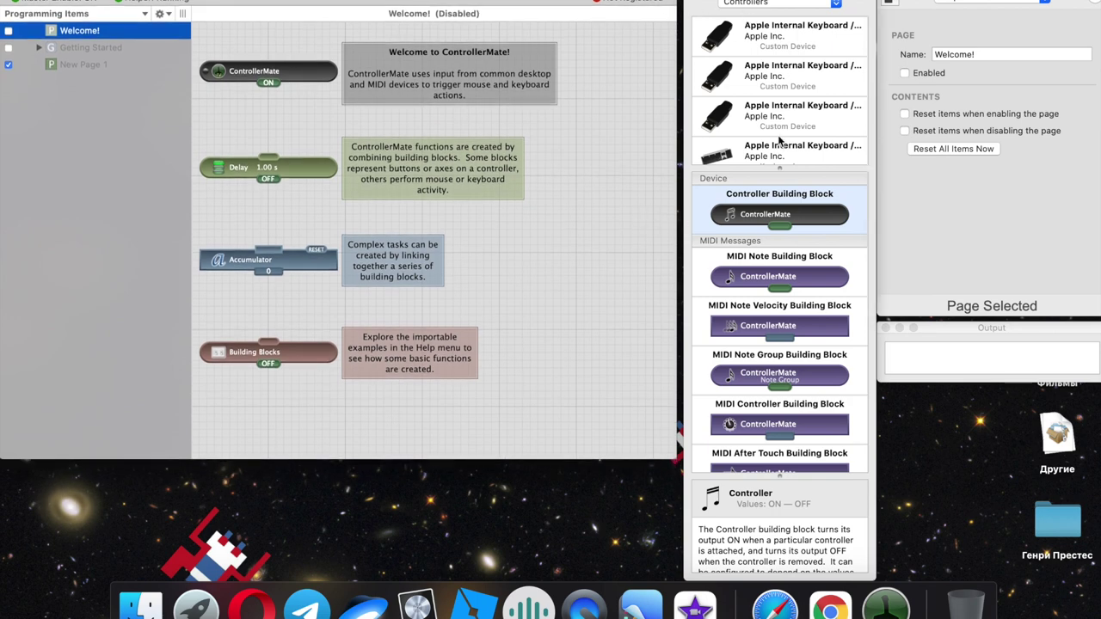
Select Xbox One Wired Controller in the Palette and browse its Button and axis blocks
{"action": "scroll", "coordinate": [803, 97], "scroll_direction": "down", "scroll_amount": 5}
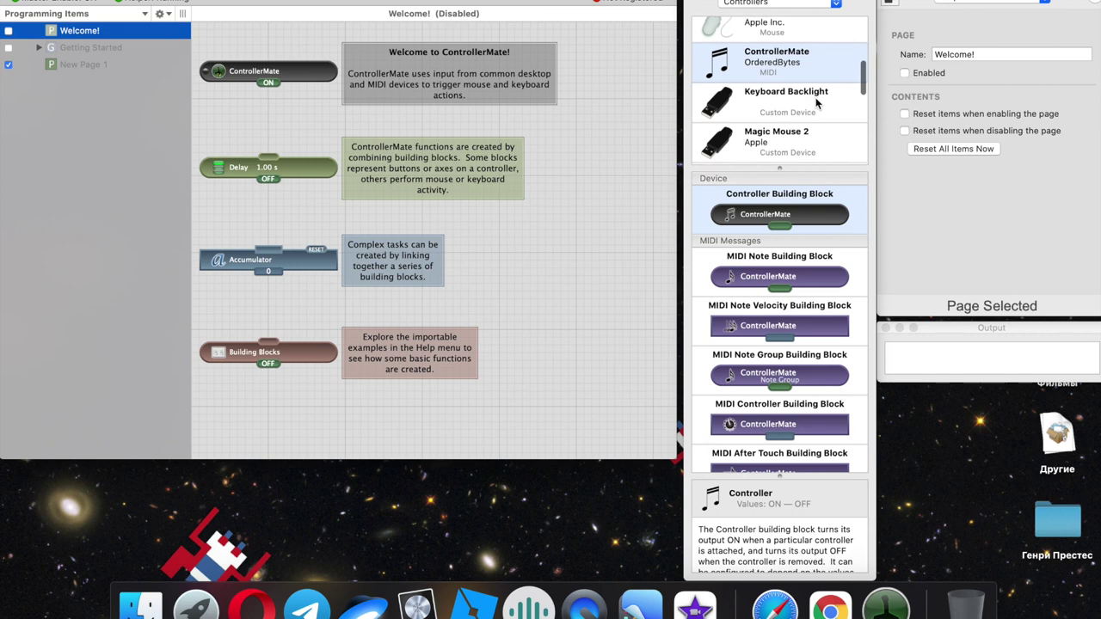
{"action": "scroll", "coordinate": [815, 101], "scroll_direction": "down", "scroll_amount": 6}
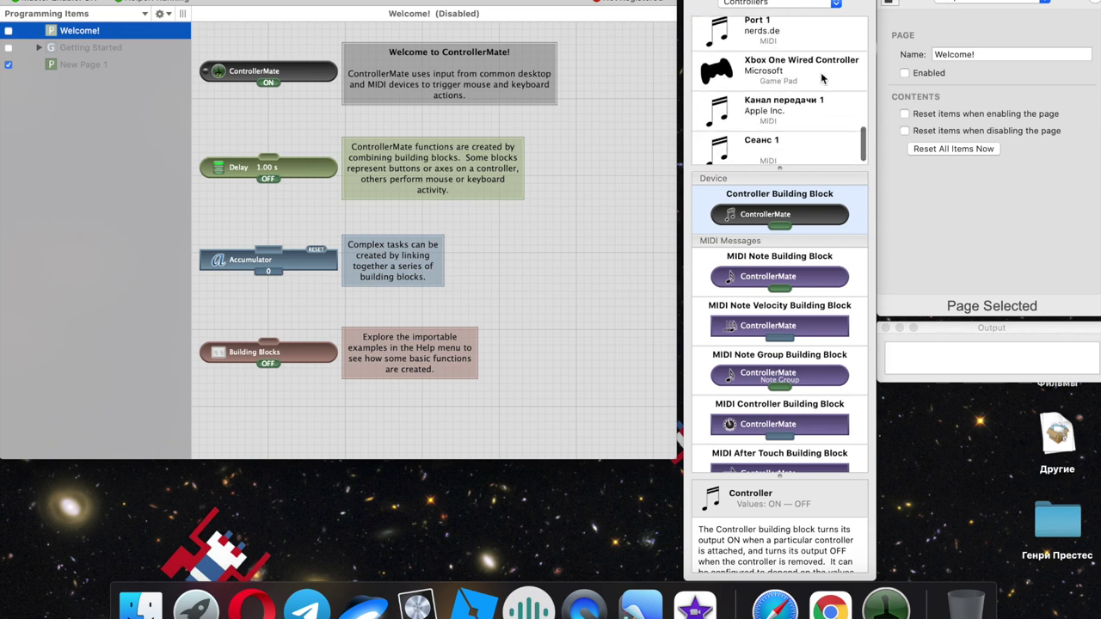
{"action": "left_click", "coordinate": [820, 72]}
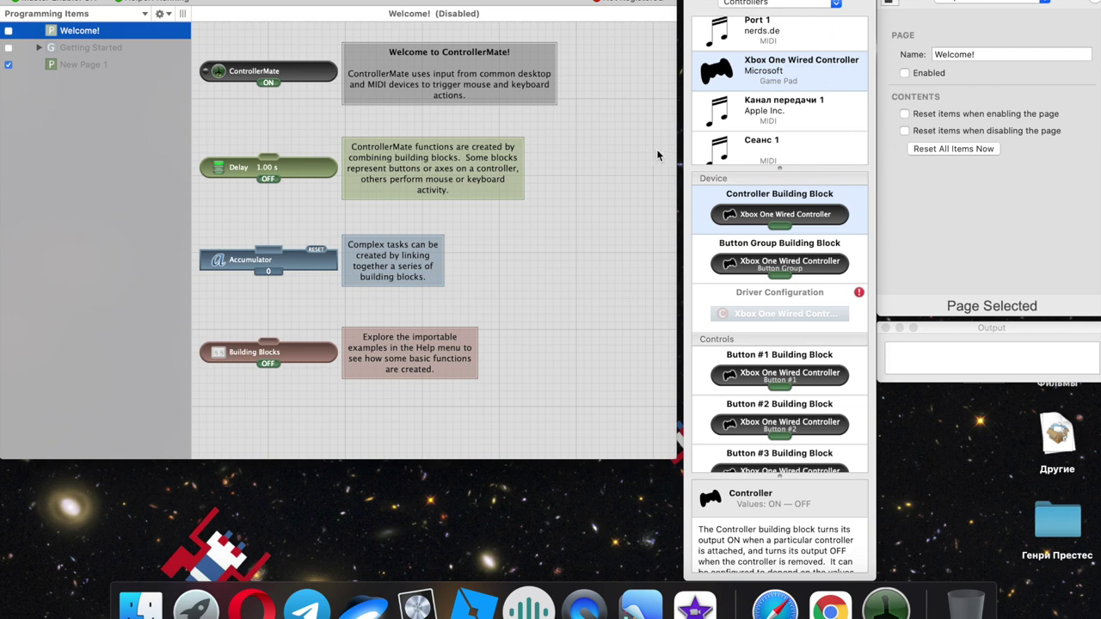
{"action": "scroll", "coordinate": [779, 326], "scroll_direction": "down", "scroll_amount": 10}
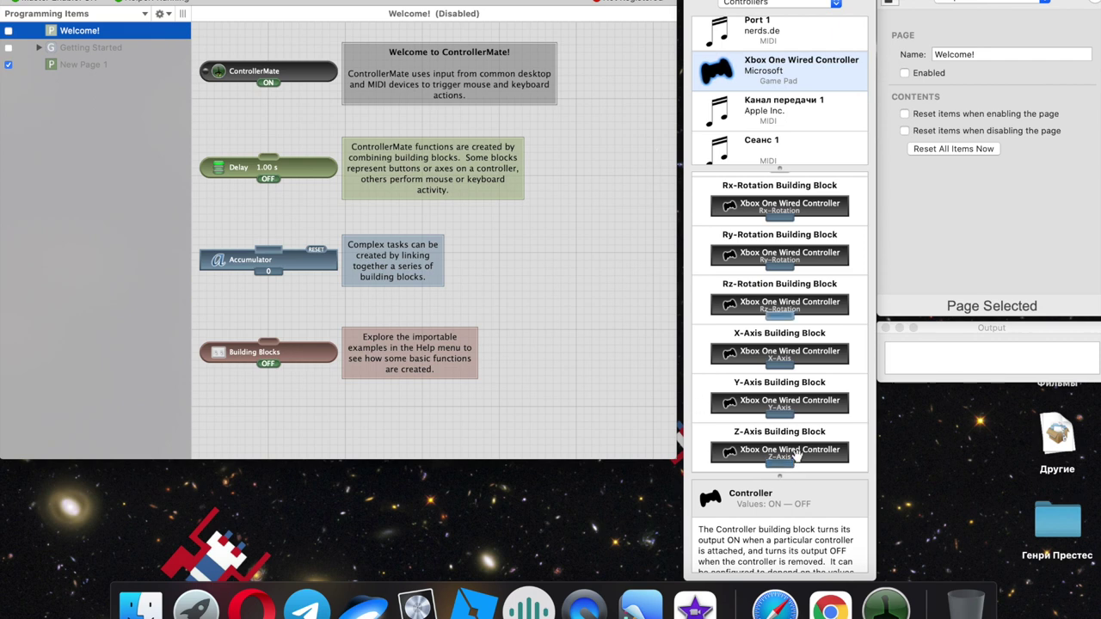
{"action": "scroll", "coordinate": [791, 334], "scroll_direction": "down", "scroll_amount": 5}
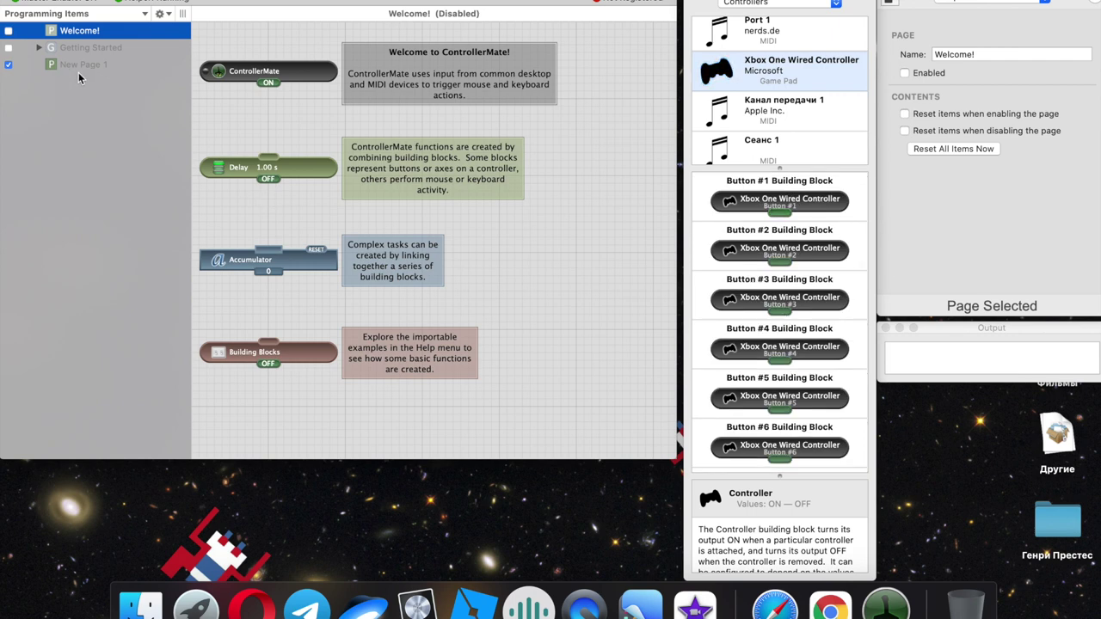
Create New Page 2 with the Z-Axis block top left and Rz-Rotation beside it
{"action": "right_click", "coordinate": [42, 112]}
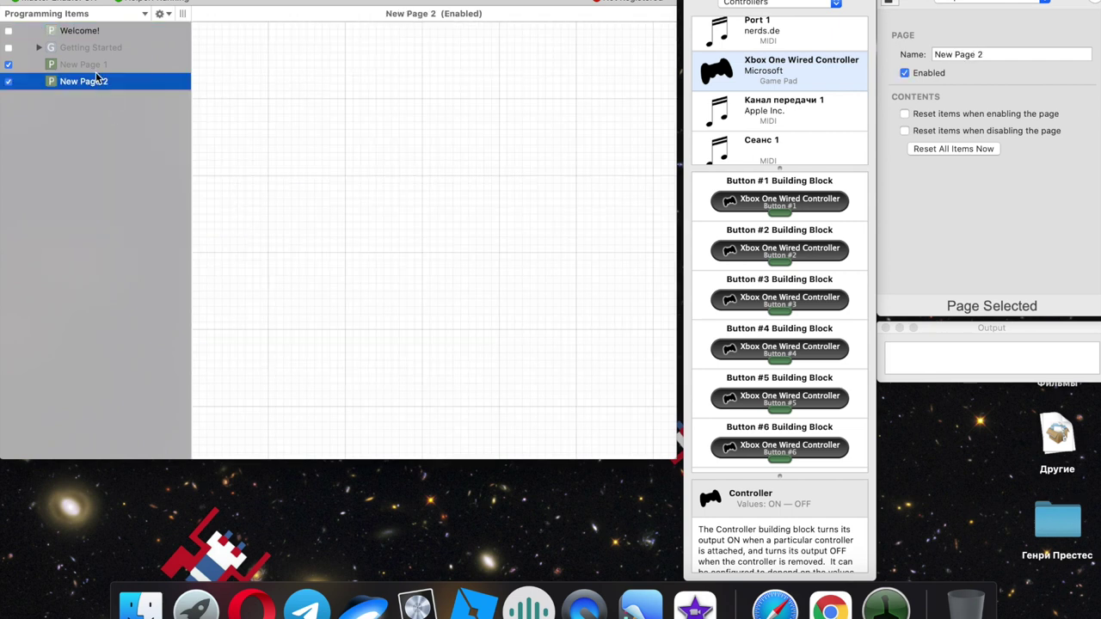
{"action": "left_click", "coordinate": [352, 91]}
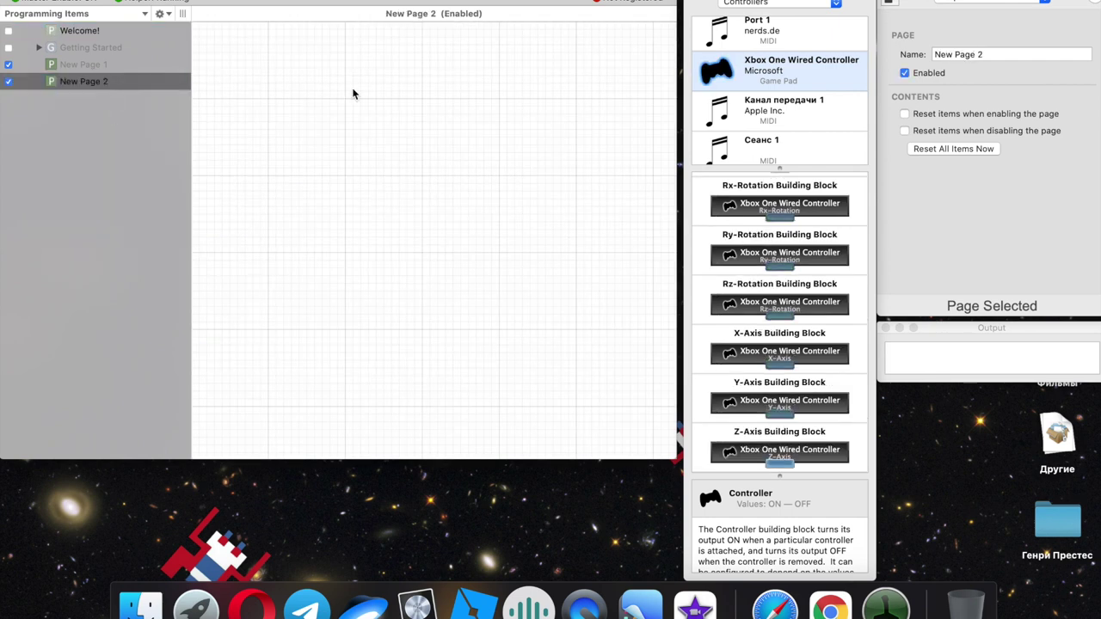
{"action": "scroll", "coordinate": [771, 456], "scroll_direction": "down", "scroll_amount": 3}
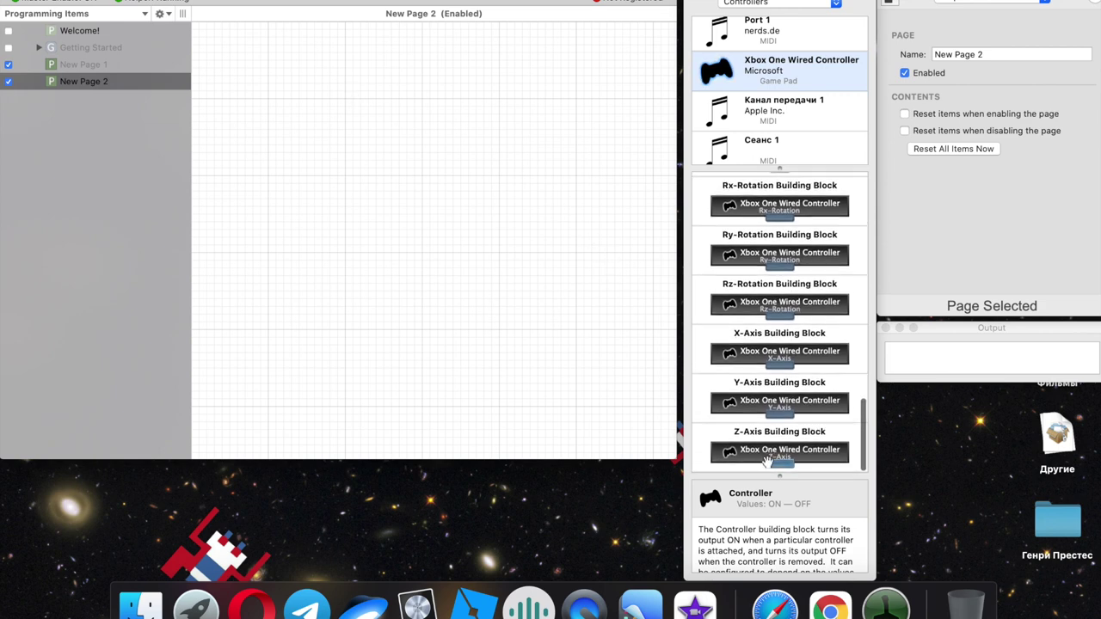
{"action": "left_click_drag", "start_coordinate": [771, 454], "coordinate": [259, 41]}
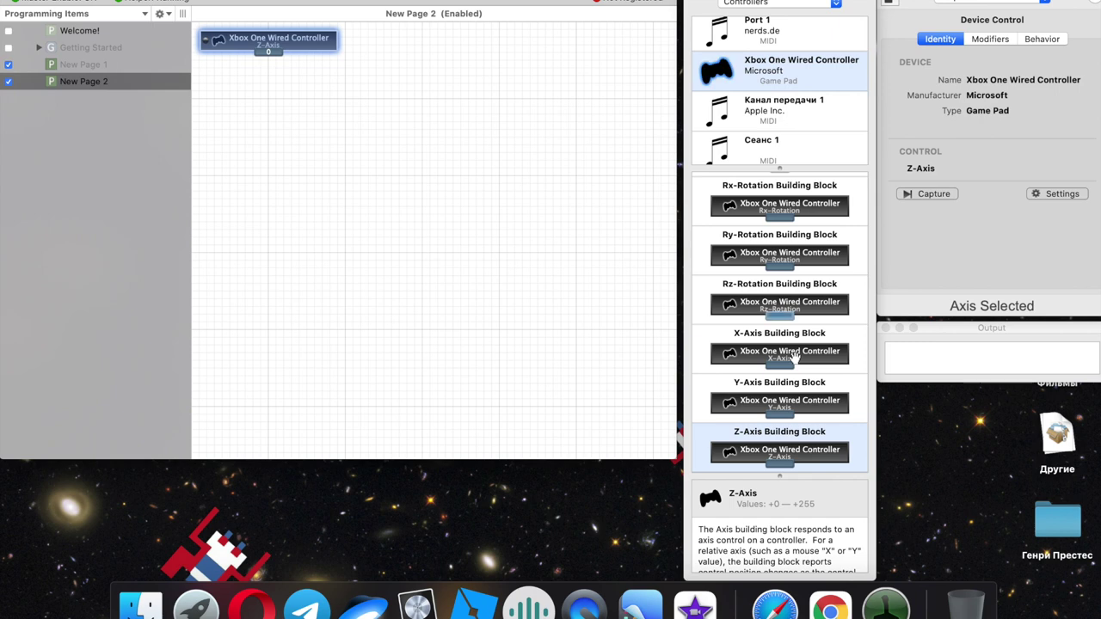
{"action": "left_click_drag", "start_coordinate": [785, 303], "coordinate": [507, 48]}
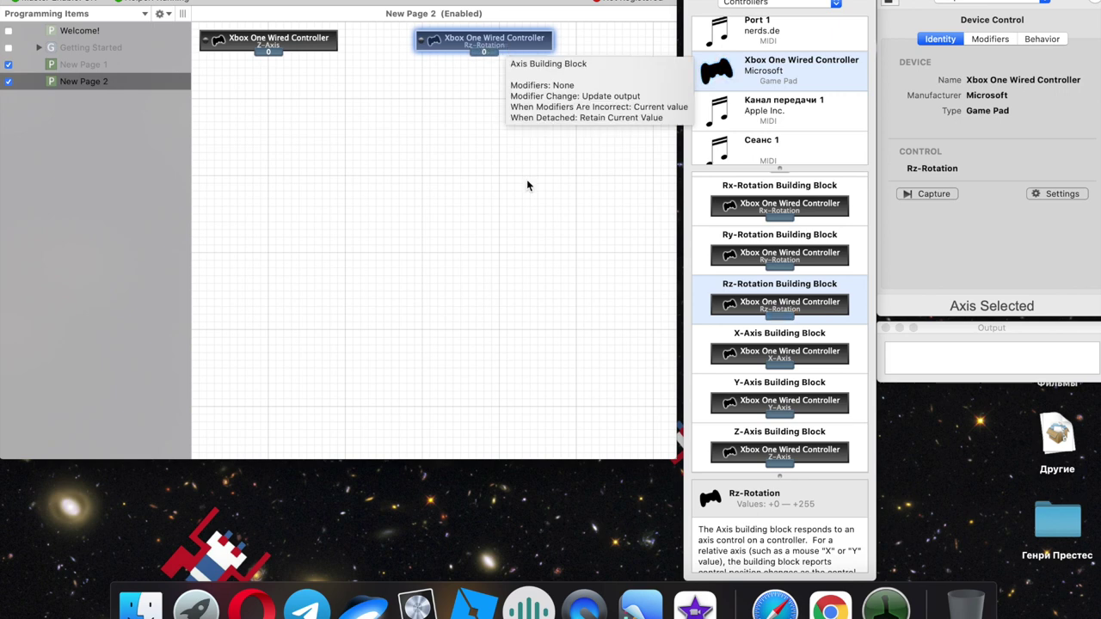
{"action": "scroll", "coordinate": [800, 258], "scroll_direction": "down", "scroll_amount": 1}
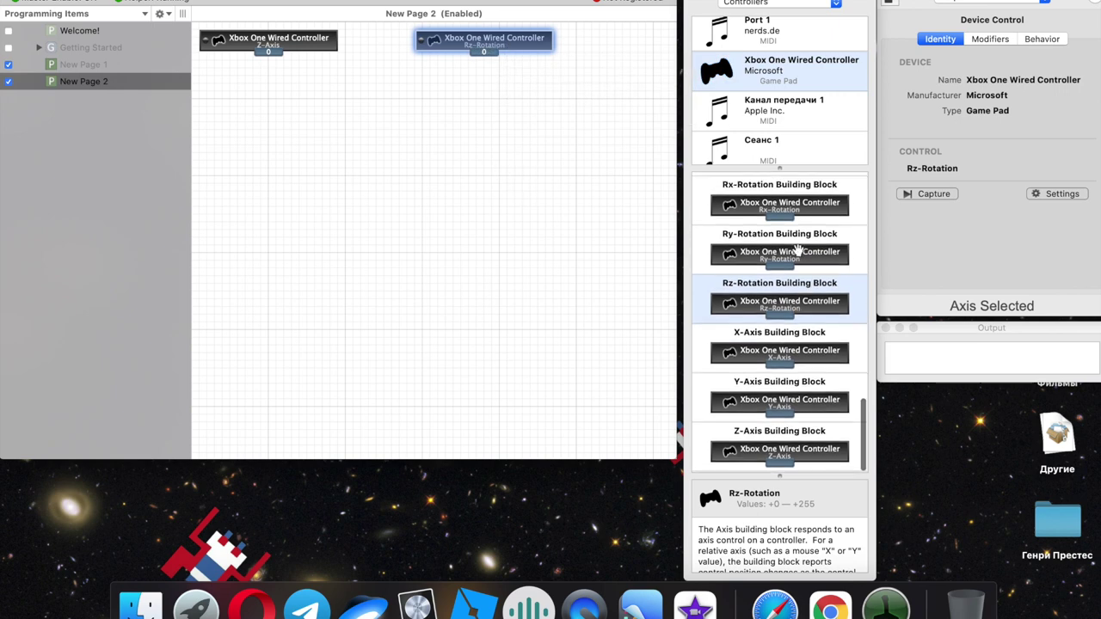
Attach a MIDI Variable Controller Output from the MIDI Output palette under both Z-Axis and Rz-Rotation blocks
{"action": "left_click", "coordinate": [795, 4]}
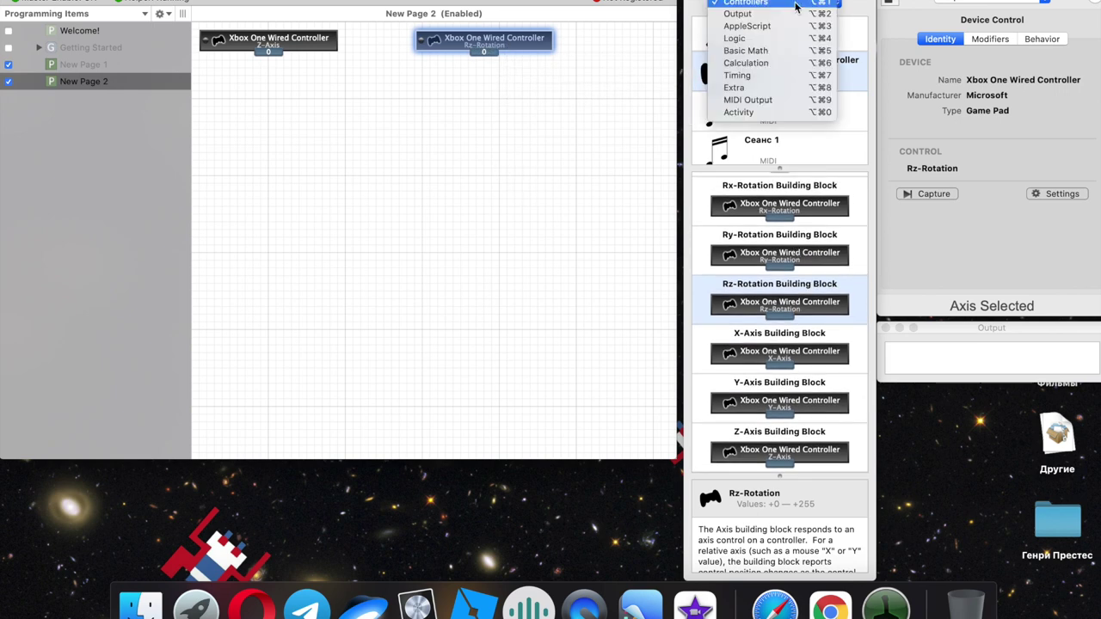
{"action": "left_click", "coordinate": [787, 100]}
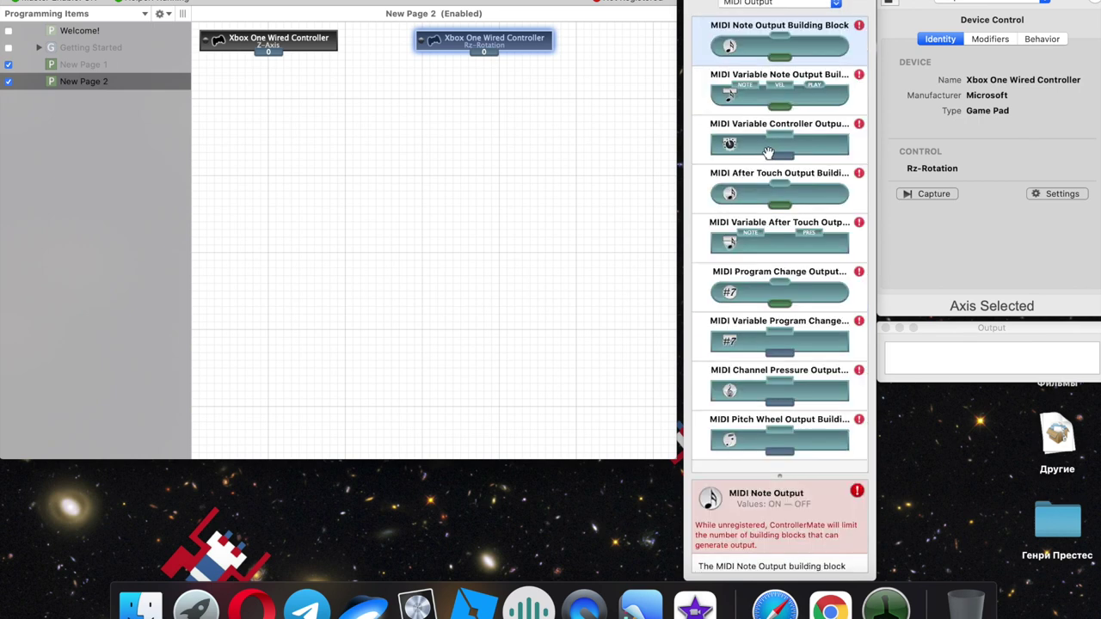
{"action": "left_click_drag", "start_coordinate": [770, 151], "coordinate": [273, 67]}
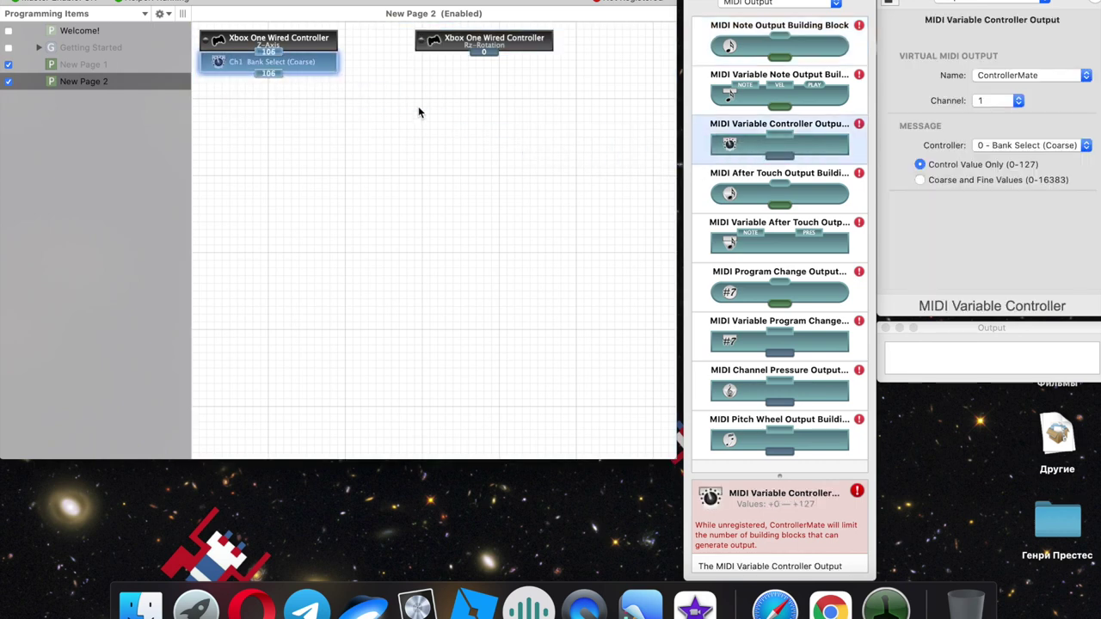
{"action": "left_click_drag", "start_coordinate": [782, 142], "coordinate": [499, 69]}
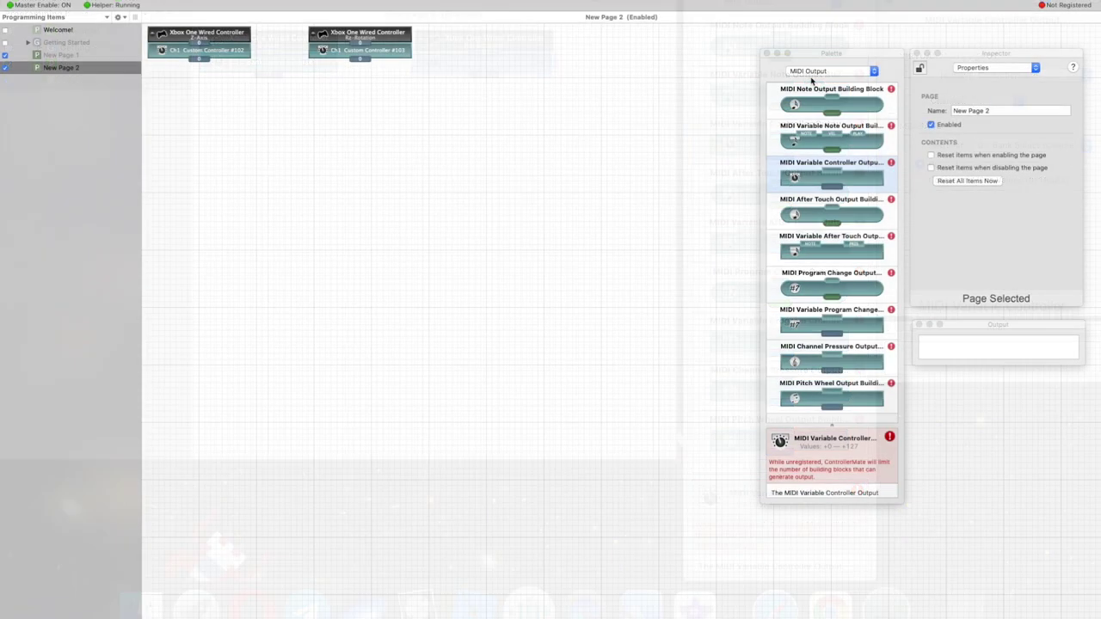
Place an Xbox Button #1 block below the Z-Axis block
{"action": "left_click", "coordinate": [817, 73]}
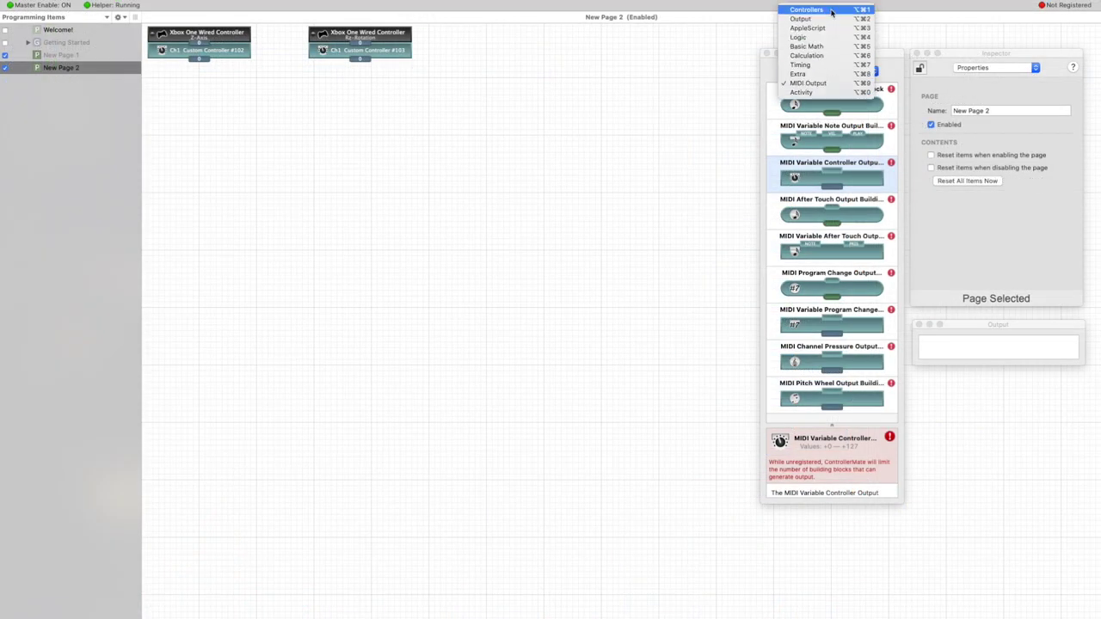
{"action": "left_click", "coordinate": [830, 14]}
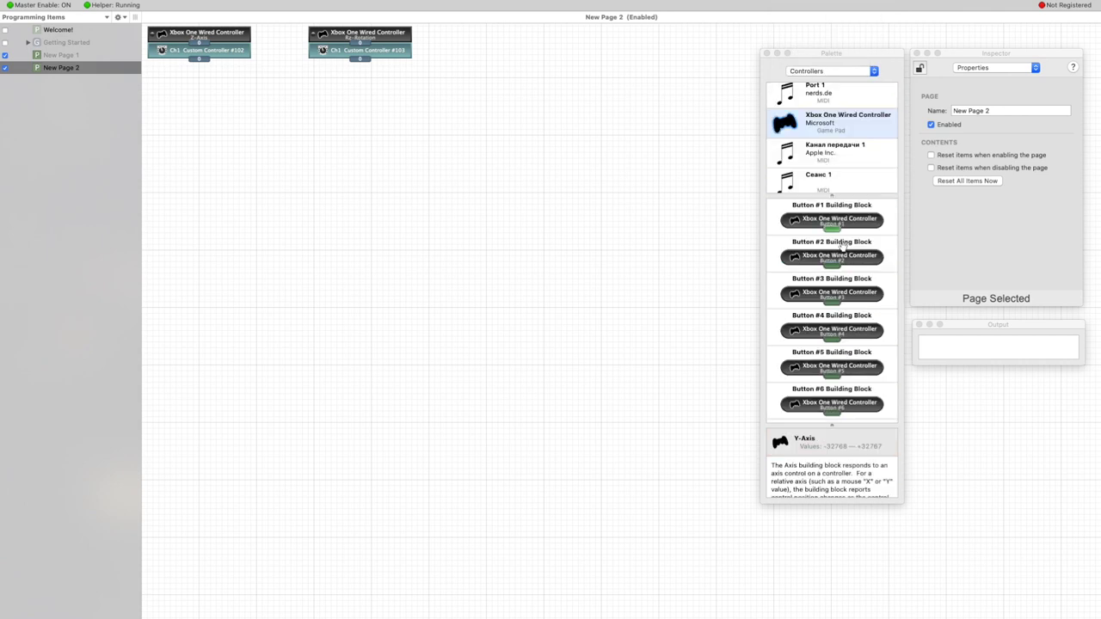
{"action": "left_click_drag", "start_coordinate": [835, 222], "coordinate": [211, 100]}
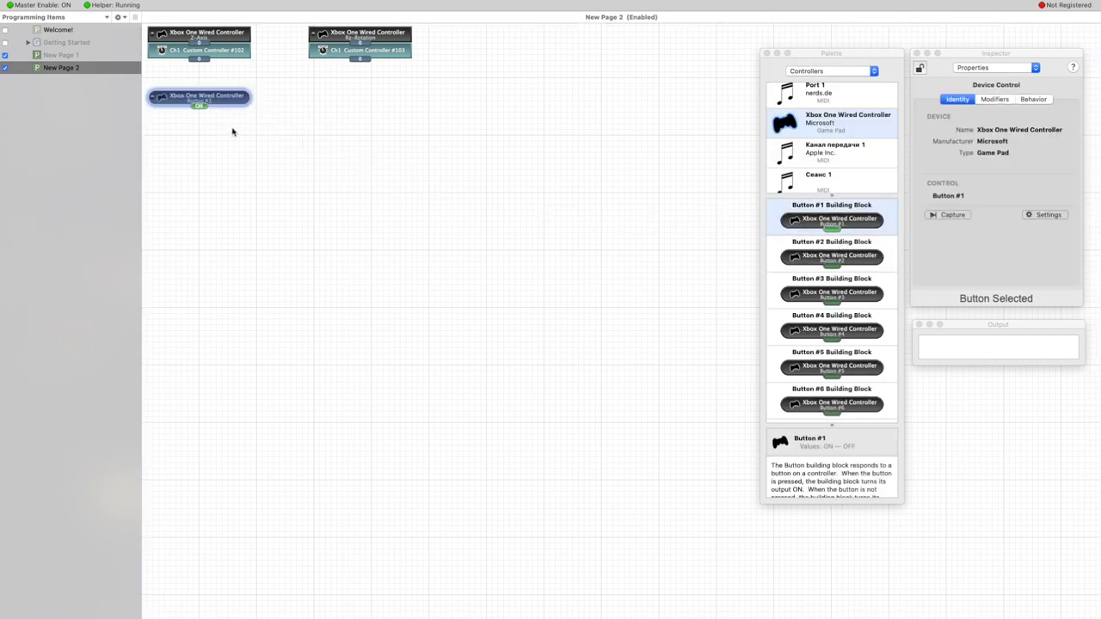
Attach a MIDI Note Output under Button #1 set to send C2 (Note #24)
{"action": "left_click", "coordinate": [832, 78]}
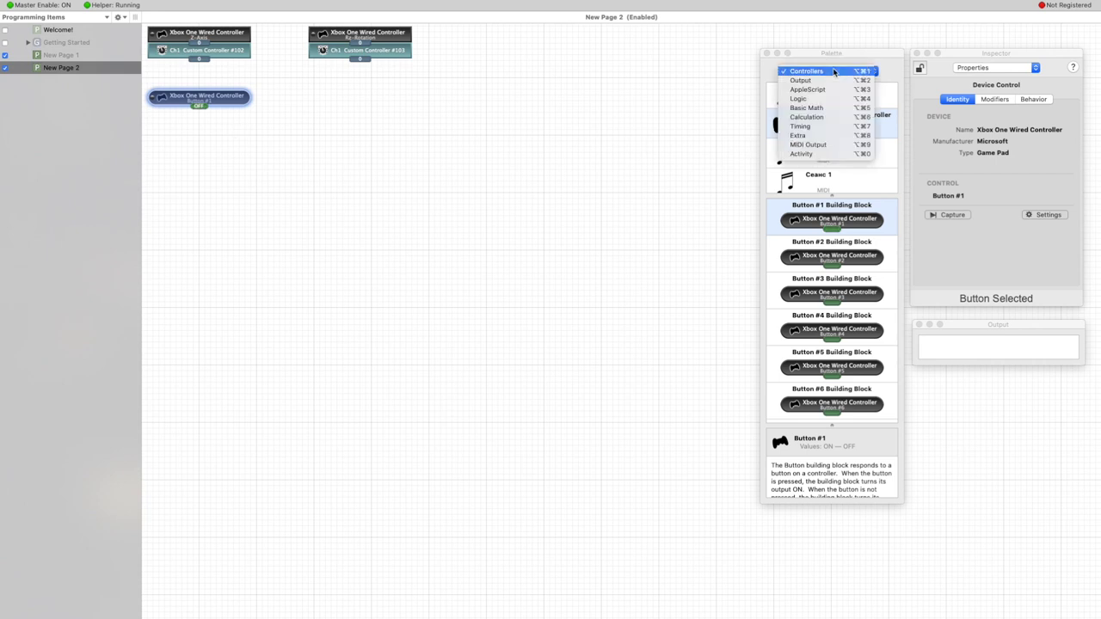
{"action": "left_click", "coordinate": [821, 144]}
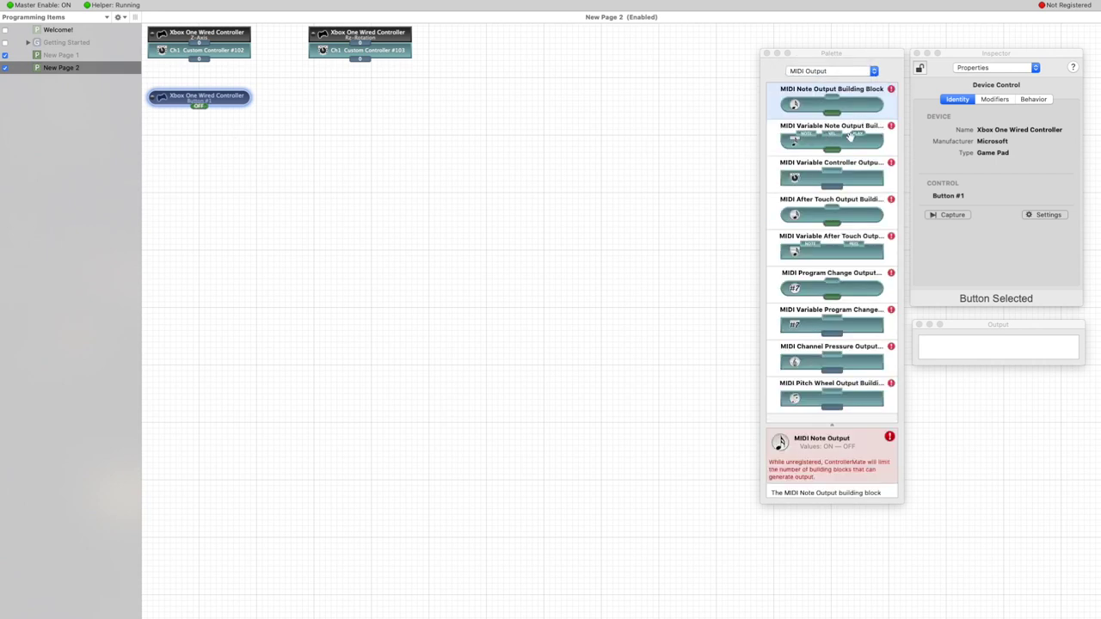
{"action": "left_click_drag", "start_coordinate": [808, 114], "coordinate": [203, 126]}
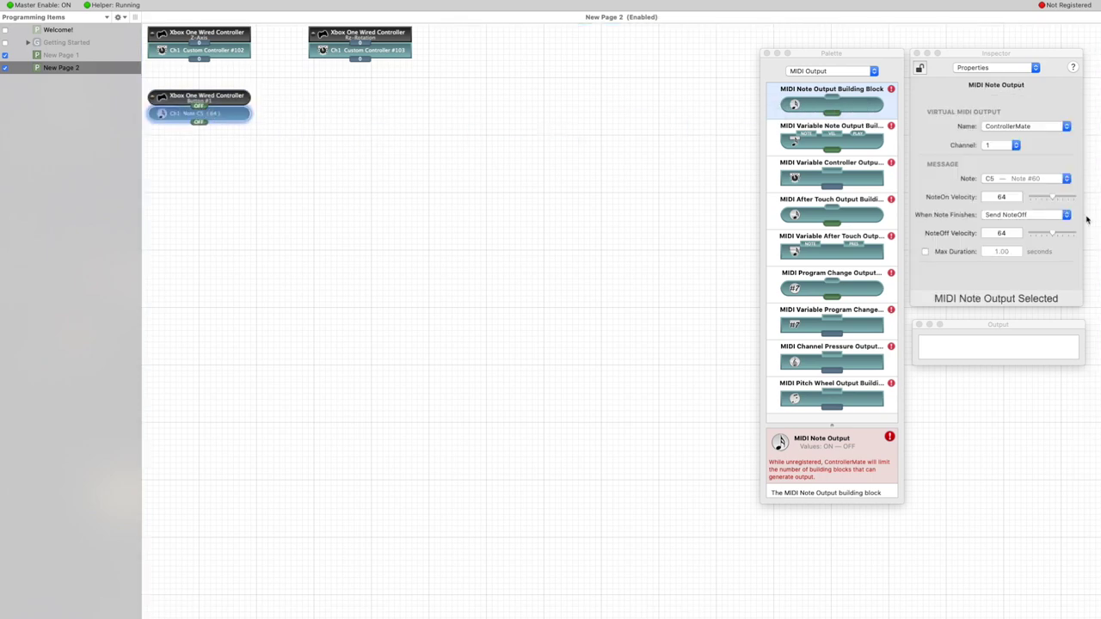
{"action": "left_click", "coordinate": [1015, 181]}
{"action": "scroll", "coordinate": [1018, 172], "scroll_direction": "up", "scroll_amount": 3}
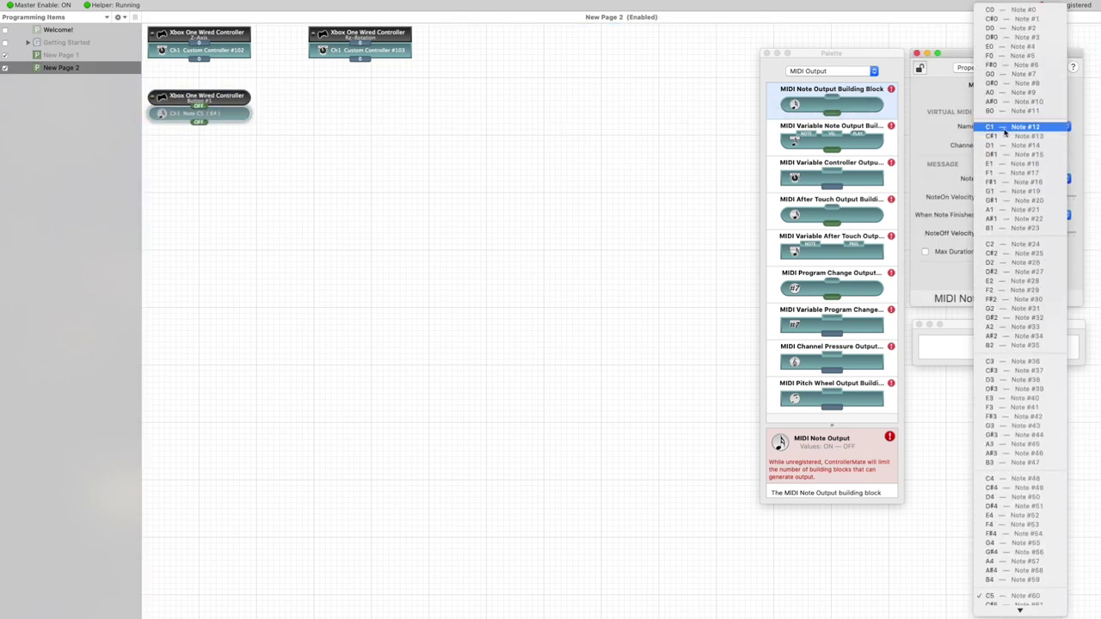
{"action": "left_click", "coordinate": [1010, 244]}
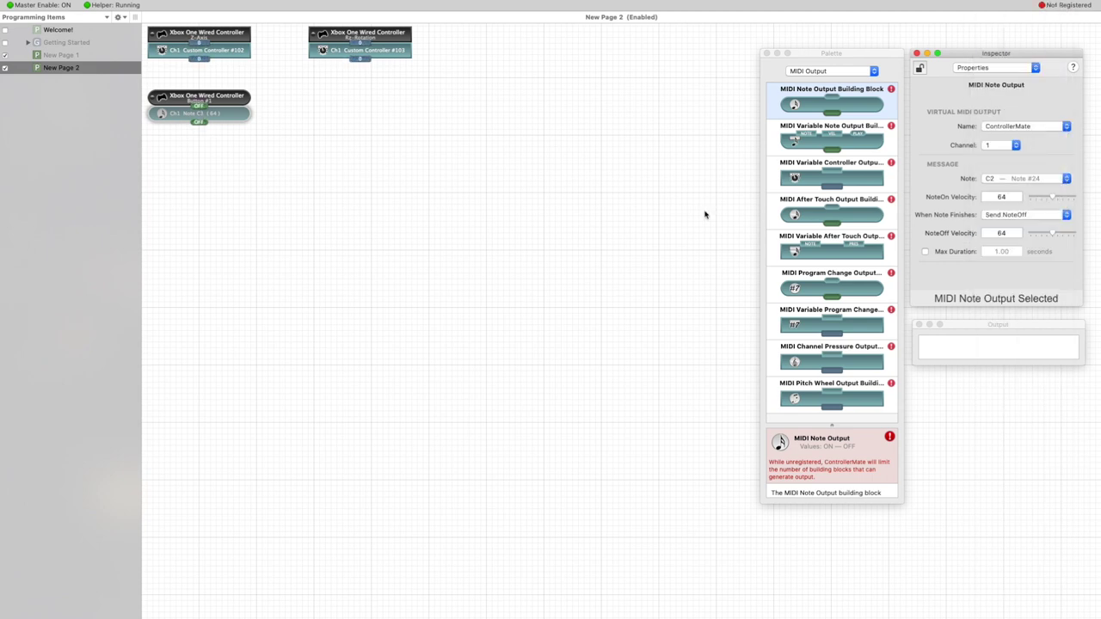
{"action": "key", "text": "super+Tab"}
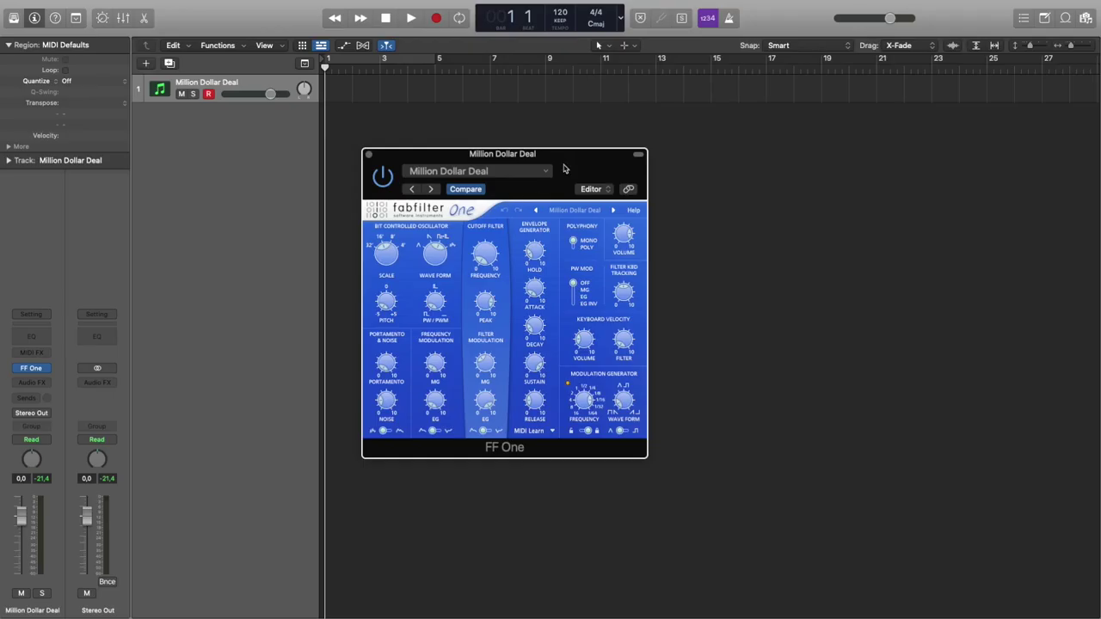
Turn on FF One MIDI Learn, target Cutoff Frequency, then retarget it to Pitch
{"action": "left_click", "coordinate": [530, 431]}
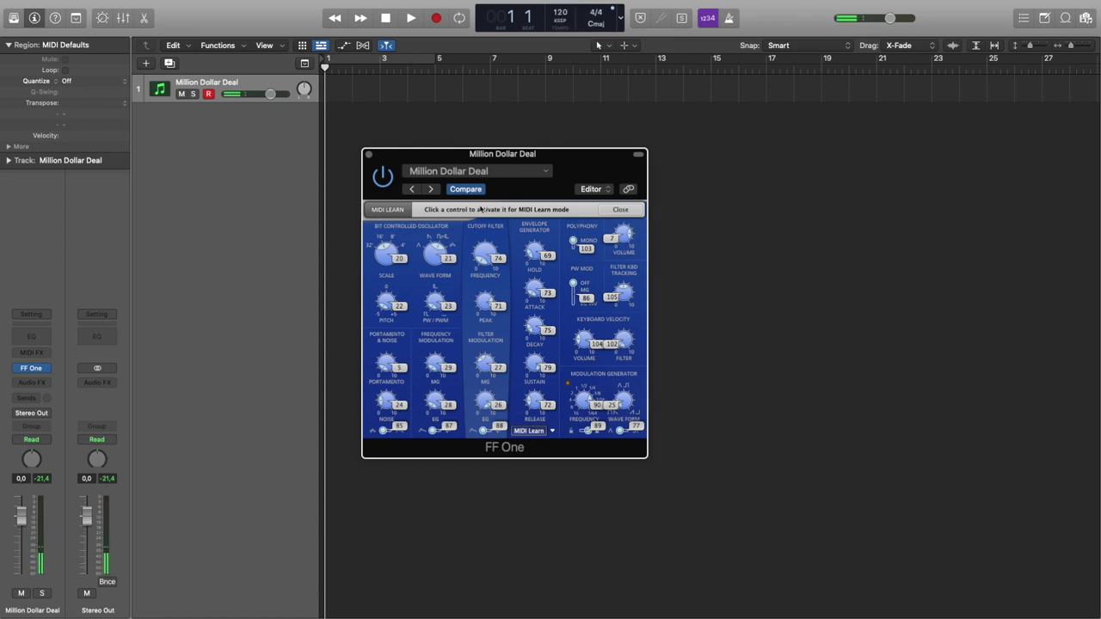
{"action": "left_click", "coordinate": [489, 252]}
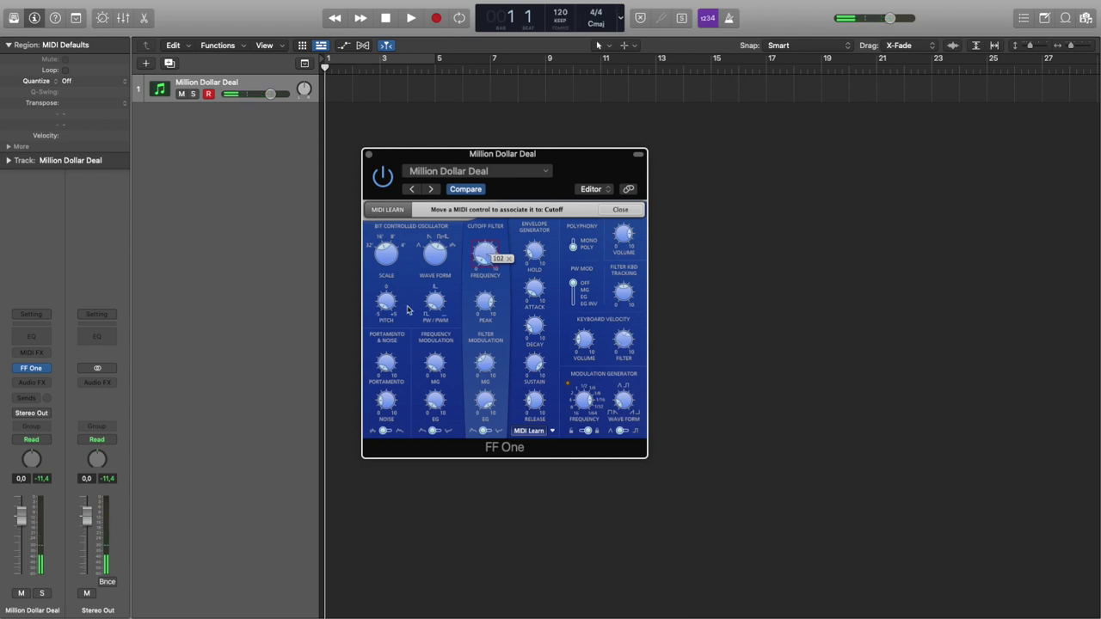
{"action": "left_click", "coordinate": [384, 303]}
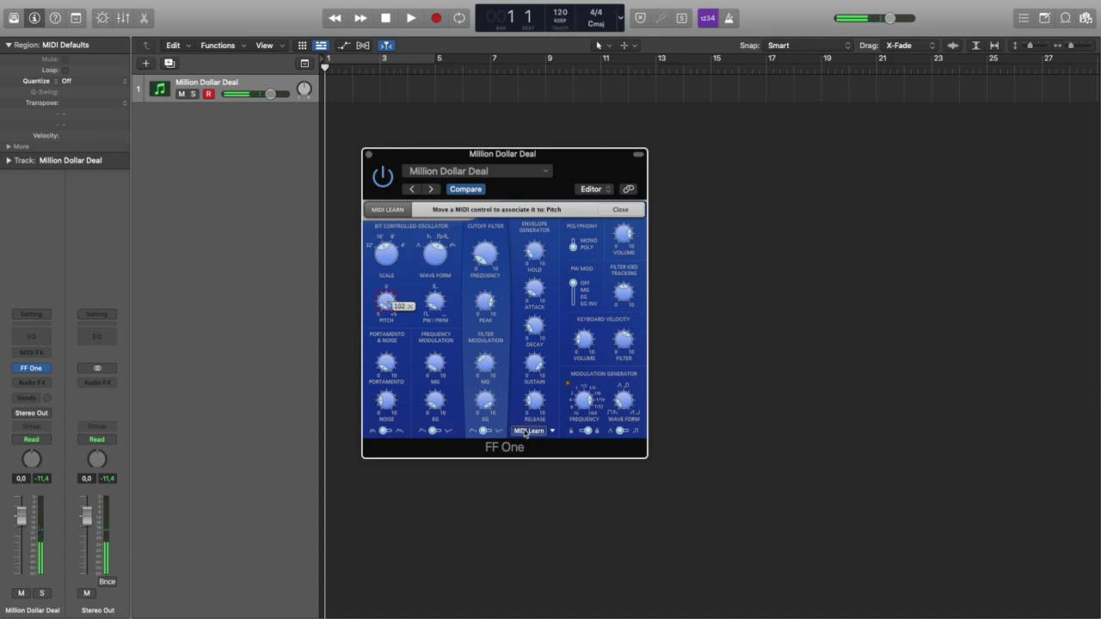
Alternate the learn target between Cutoff and Pitch, then exit, re-enter with Pitch, and exit MIDI Learn
{"action": "left_click", "coordinate": [494, 257]}
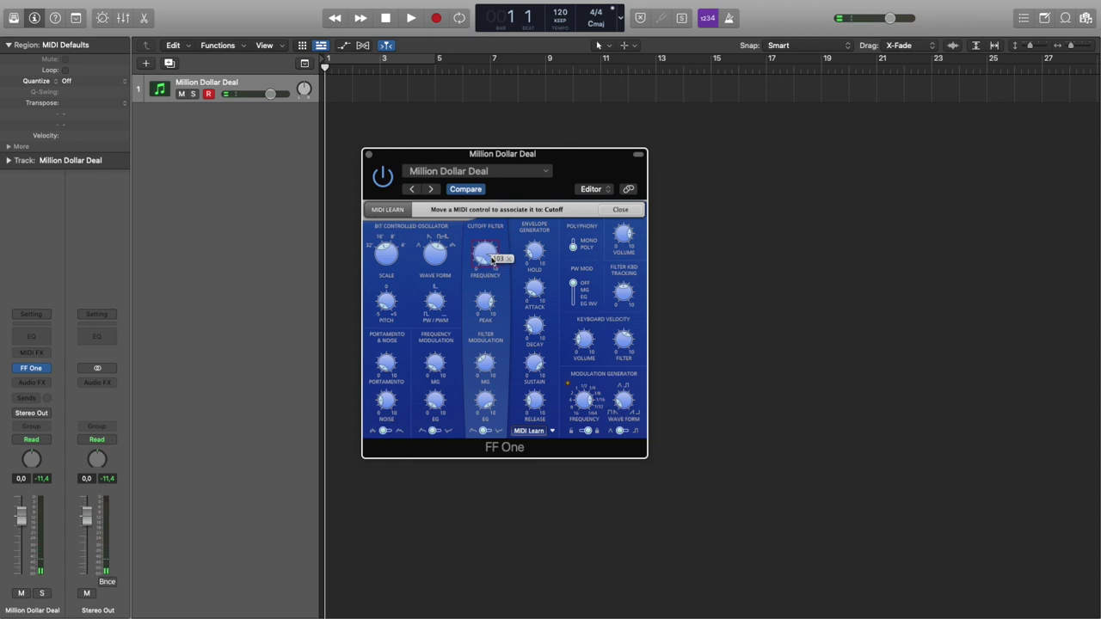
{"action": "left_click", "coordinate": [389, 298]}
{"action": "left_click", "coordinate": [488, 258]}
{"action": "left_click", "coordinate": [530, 430]}
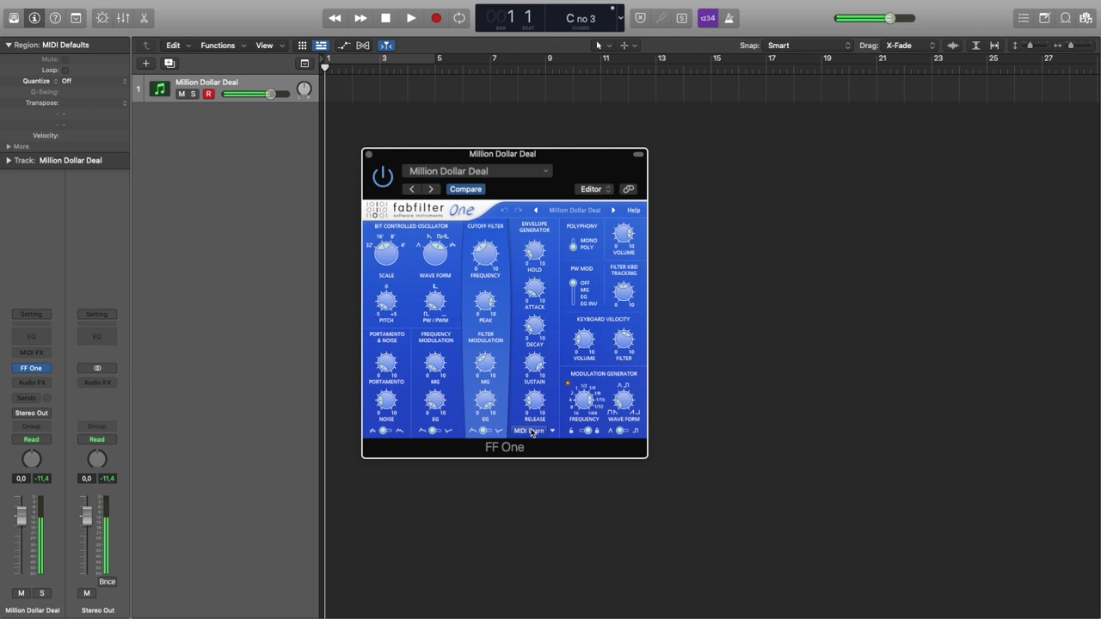
{"action": "left_click", "coordinate": [530, 430]}
{"action": "left_click", "coordinate": [388, 302]}
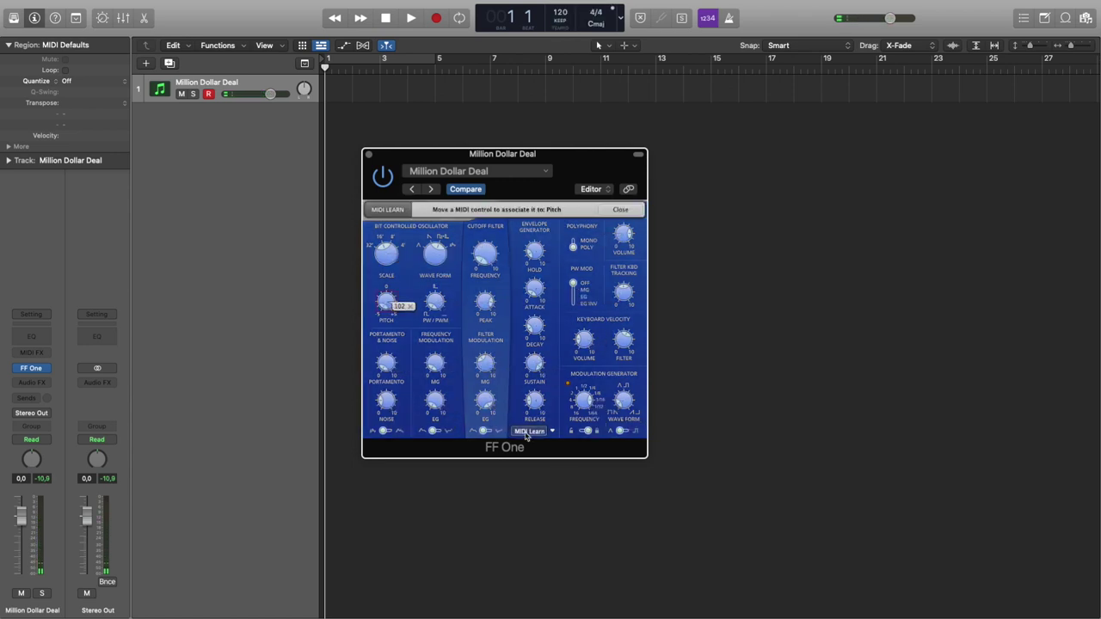
{"action": "left_click", "coordinate": [528, 432]}
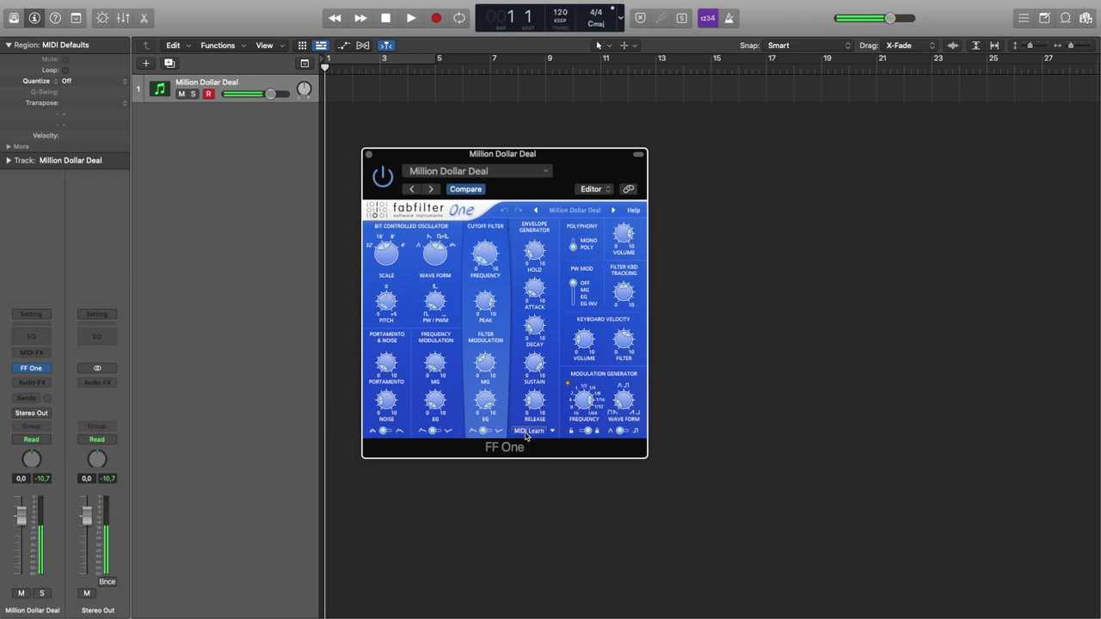
Record a roughly six-bar MIDI region, close FF One, show automation, and replay from the start
{"action": "left_click", "coordinate": [526, 432]}
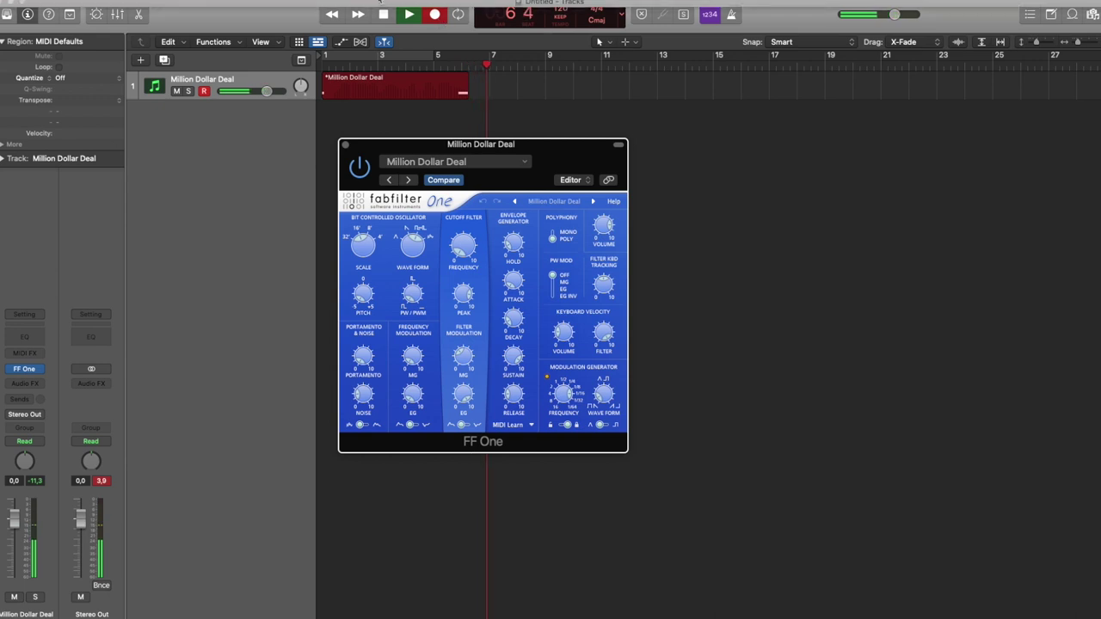
{"action": "key", "text": "space"}
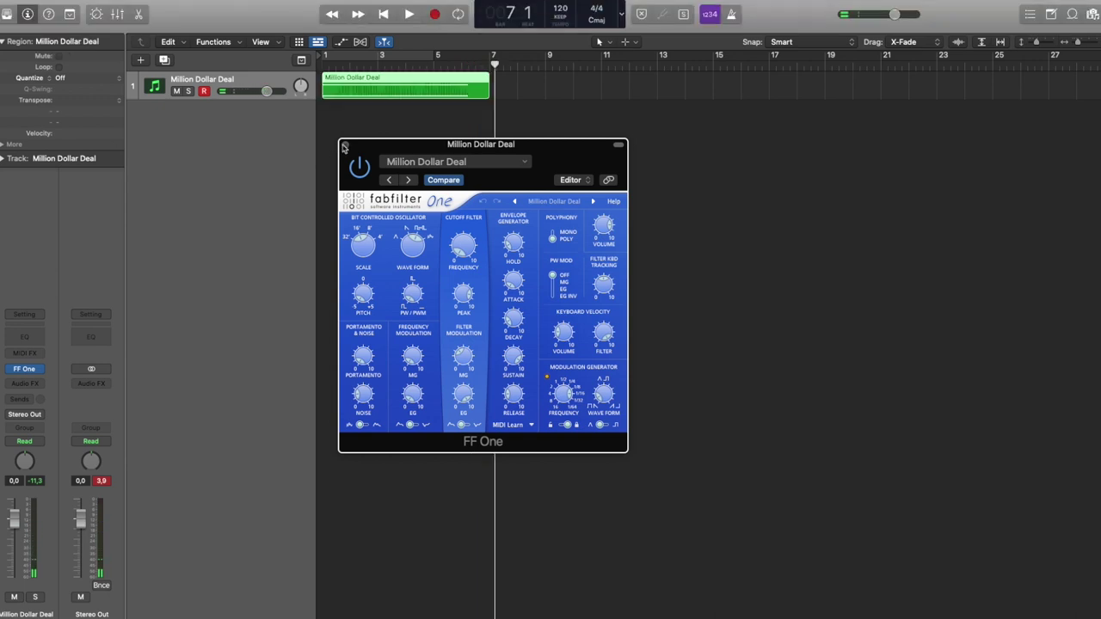
{"action": "left_click", "coordinate": [344, 144]}
{"action": "key", "text": "Return"}
{"action": "left_click", "coordinate": [342, 41]}
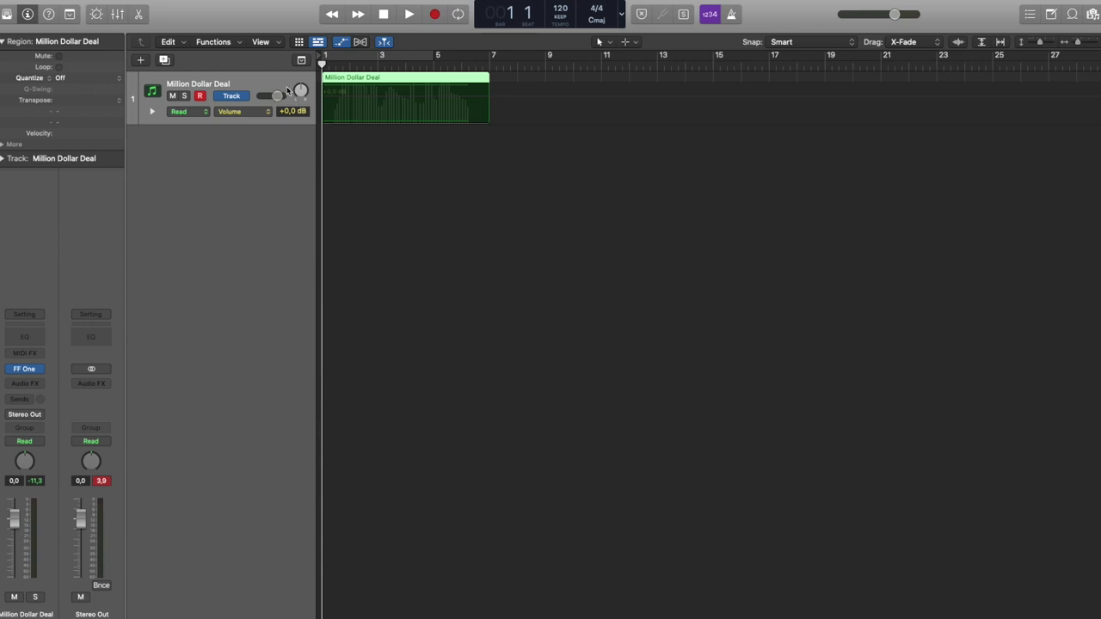
{"action": "key", "text": "space"}
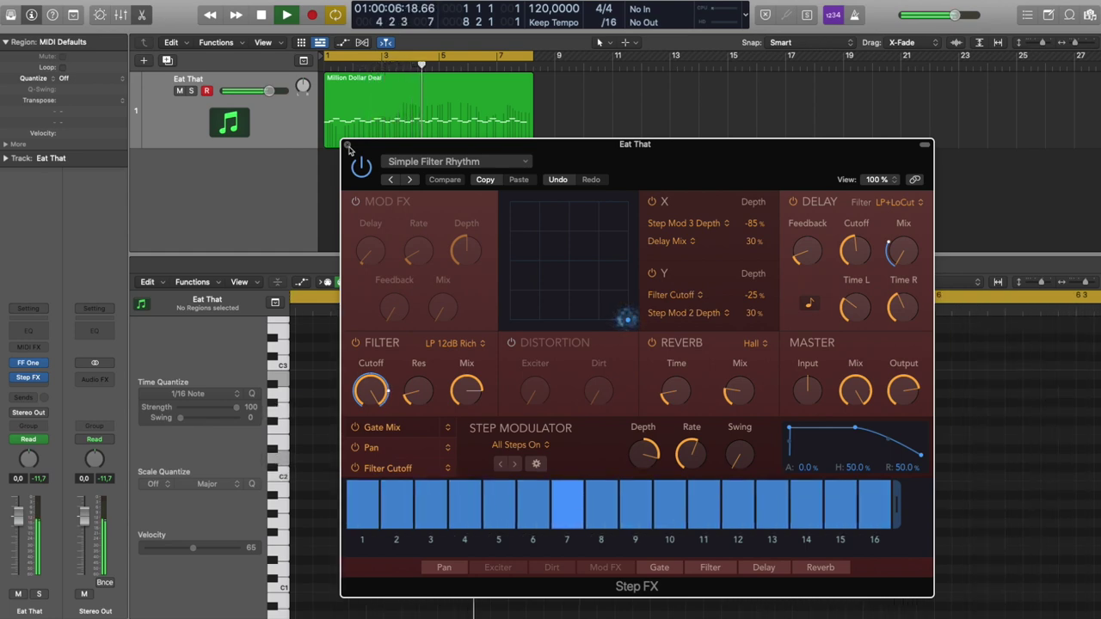
Close the Step FX window and stop playback
{"action": "left_click", "coordinate": [347, 145]}
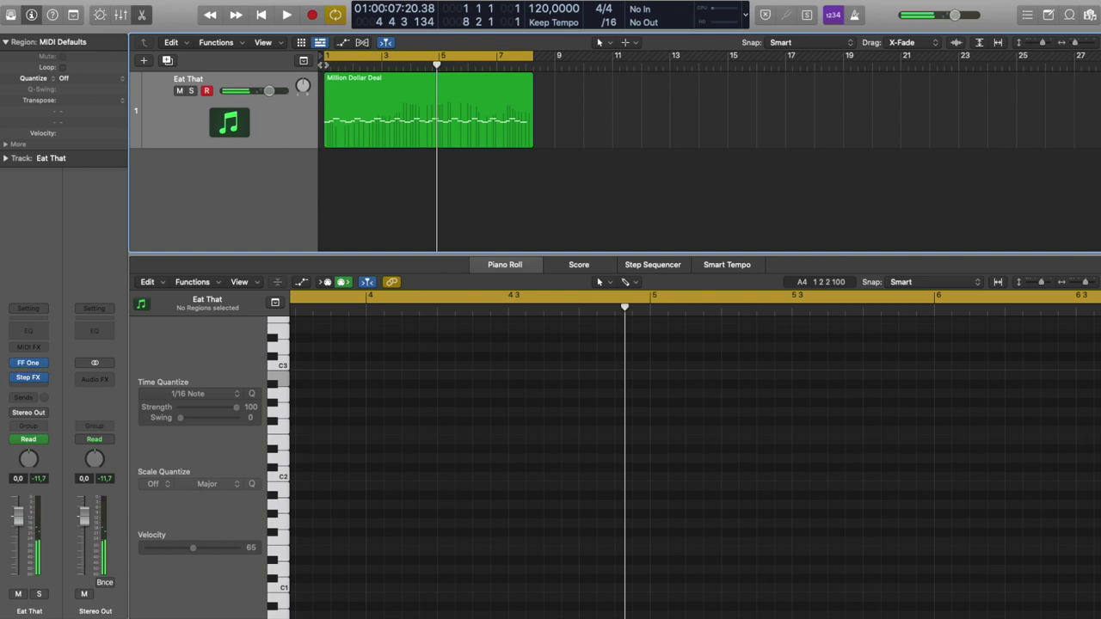
{"action": "key", "text": "space"}
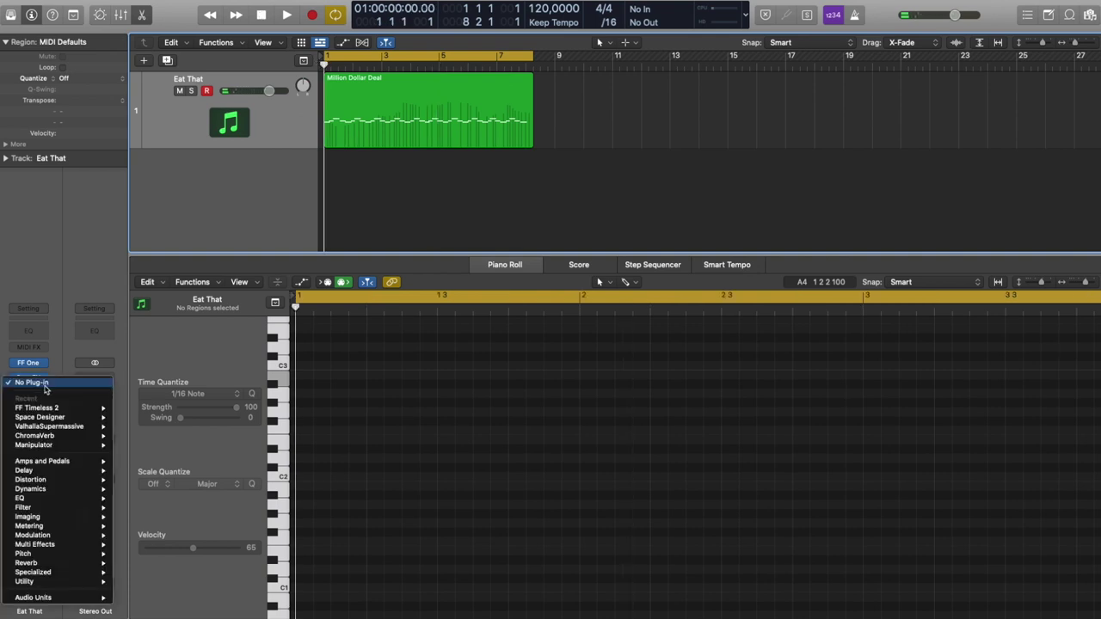
Insert FF Timeless 2 from Recent into the Eat That track's Audio FX slot and play
{"action": "left_click", "coordinate": [44, 391]}
{"action": "left_click", "coordinate": [194, 395]}
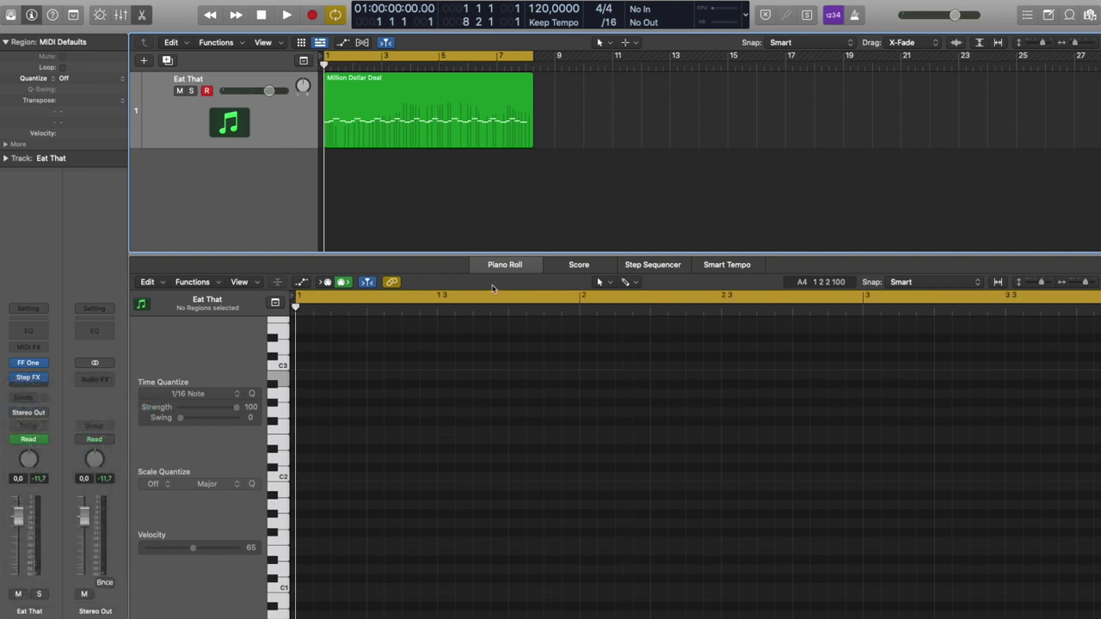
{"action": "left_click_drag", "start_coordinate": [601, 160], "coordinate": [604, 145]}
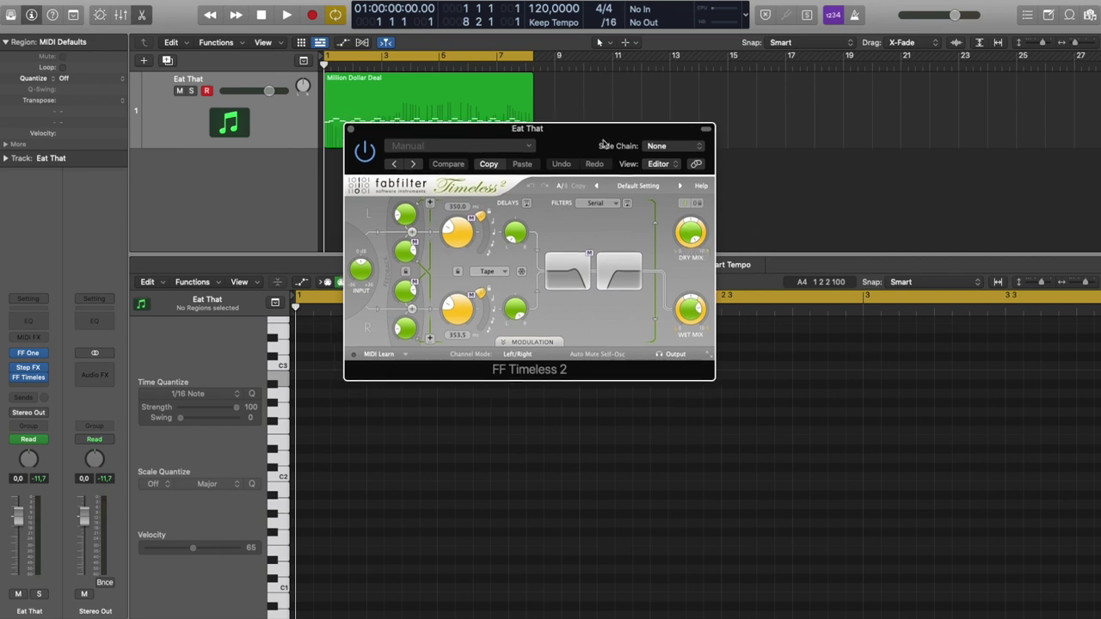
{"action": "key", "text": "space"}
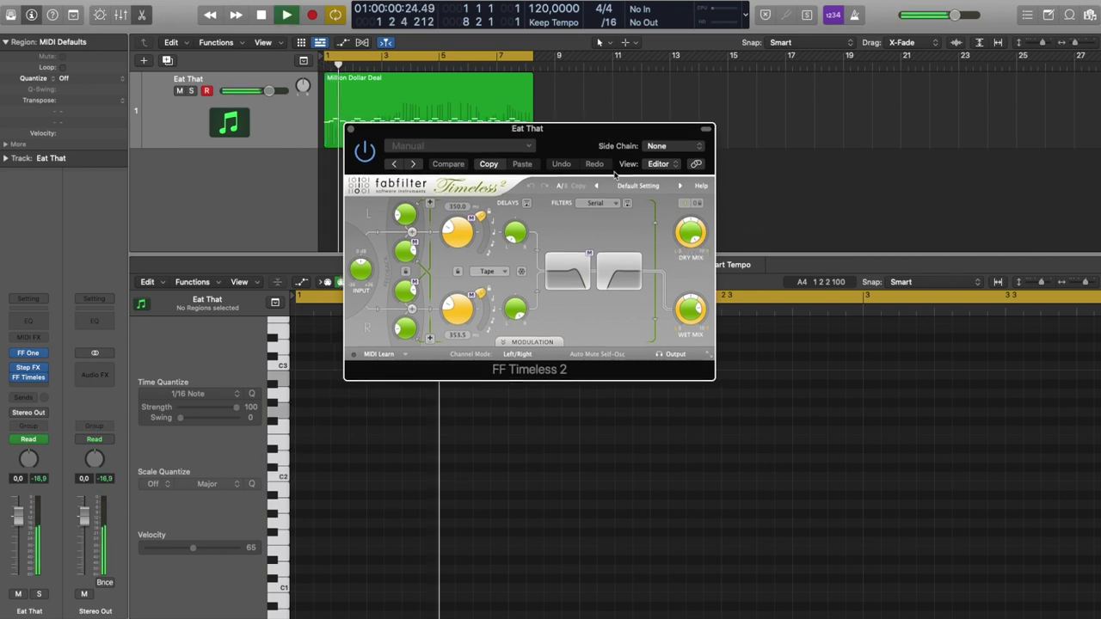
Load the Allround > Special FX > Old Vinyl BM preset and audition it
{"action": "left_click", "coordinate": [632, 188]}
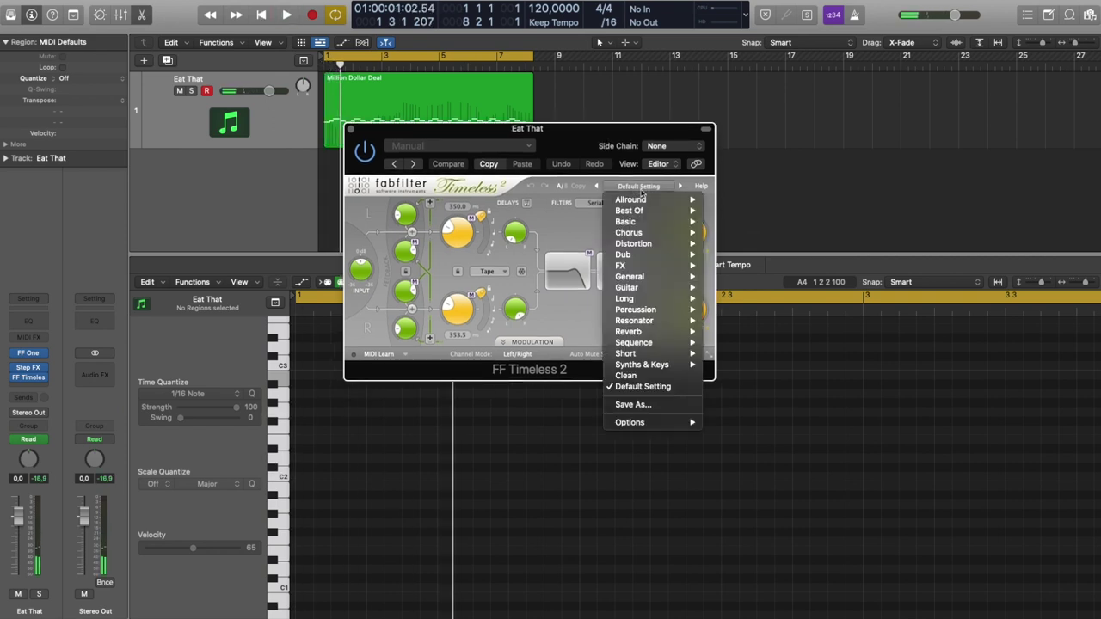
{"action": "mouse_move", "coordinate": [643, 199]}
{"action": "mouse_move", "coordinate": [765, 246]}
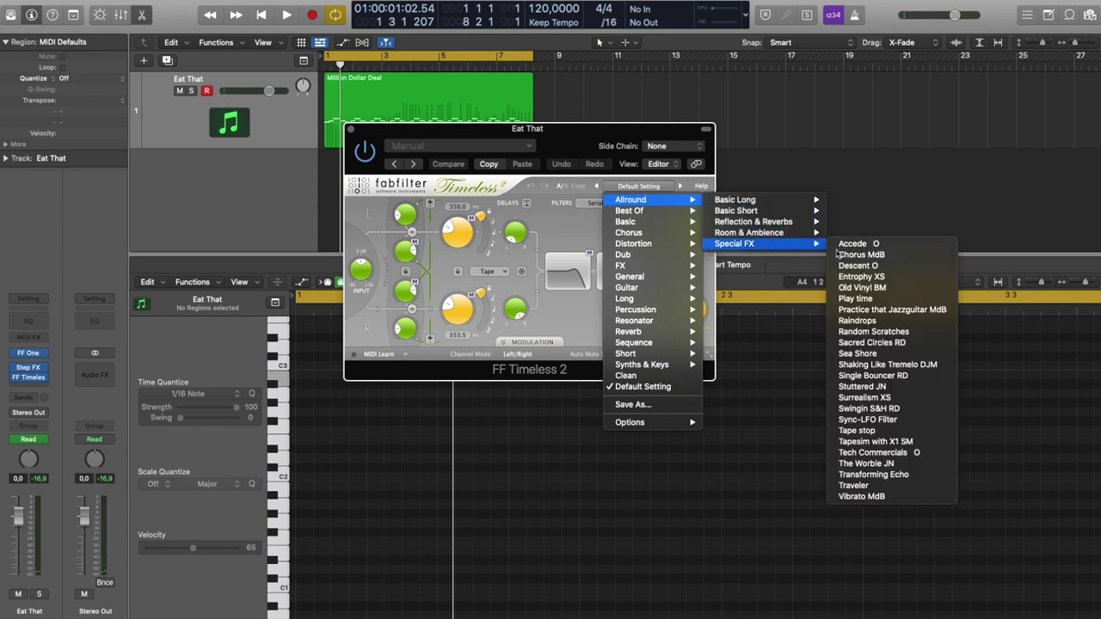
{"action": "left_click", "coordinate": [862, 287]}
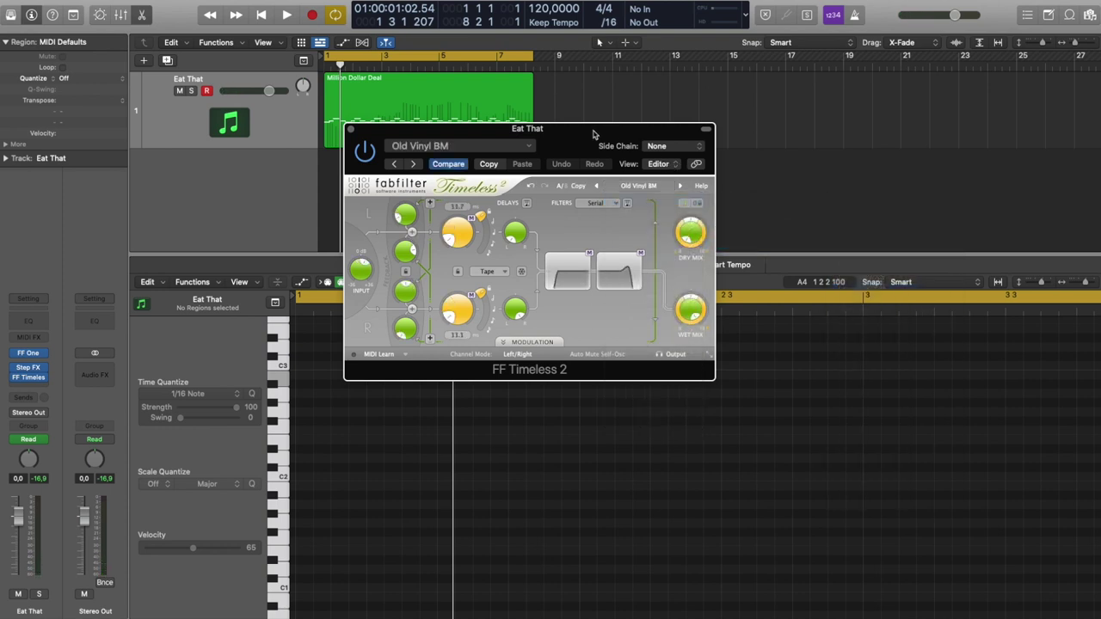
{"action": "key", "text": "space"}
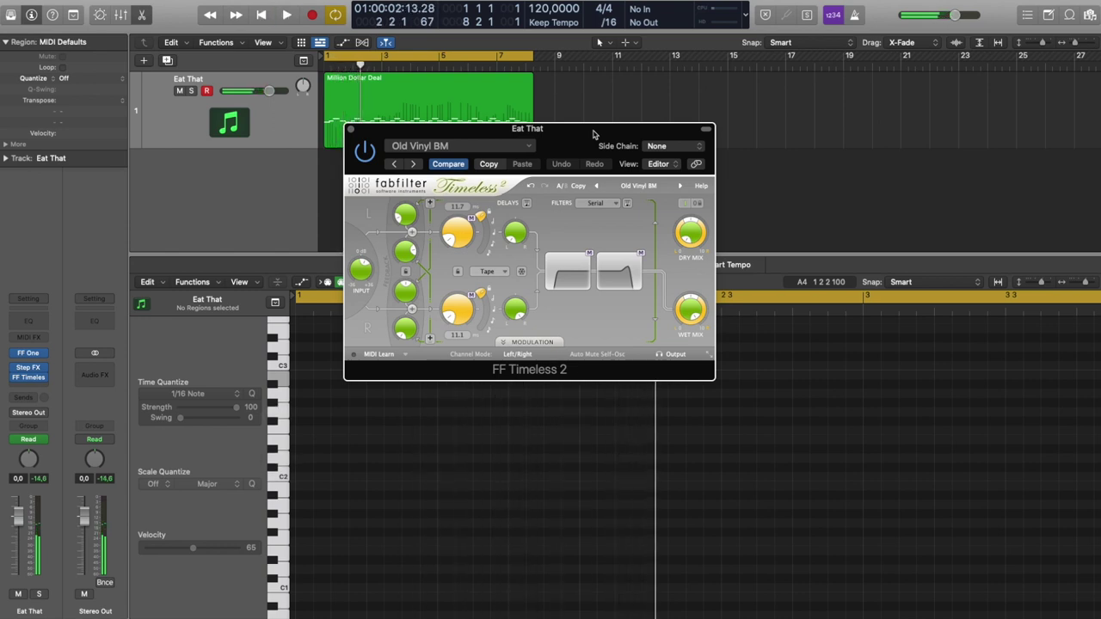
{"action": "left_click_drag", "start_coordinate": [579, 140], "coordinate": [450, 157]}
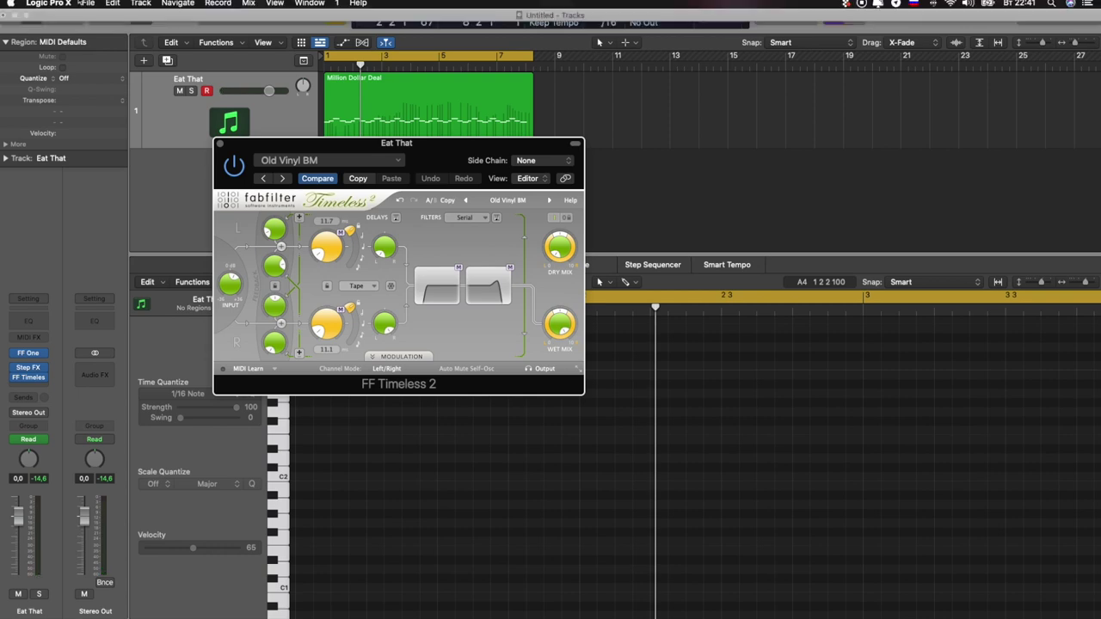
{"action": "left_click", "coordinate": [48, 3]}
Learn ControllerMate's CC 74 for Timeless 2's Delay 1 Pan, then close Controller Assignments
{"action": "mouse_move", "coordinate": [105, 45]}
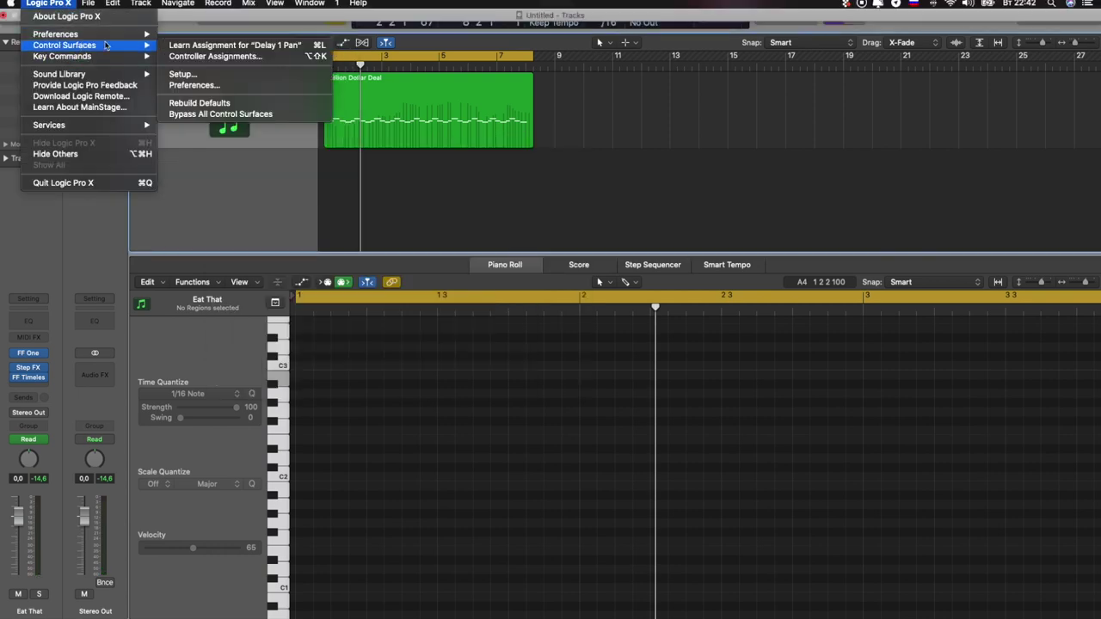
{"action": "left_click", "coordinate": [215, 56]}
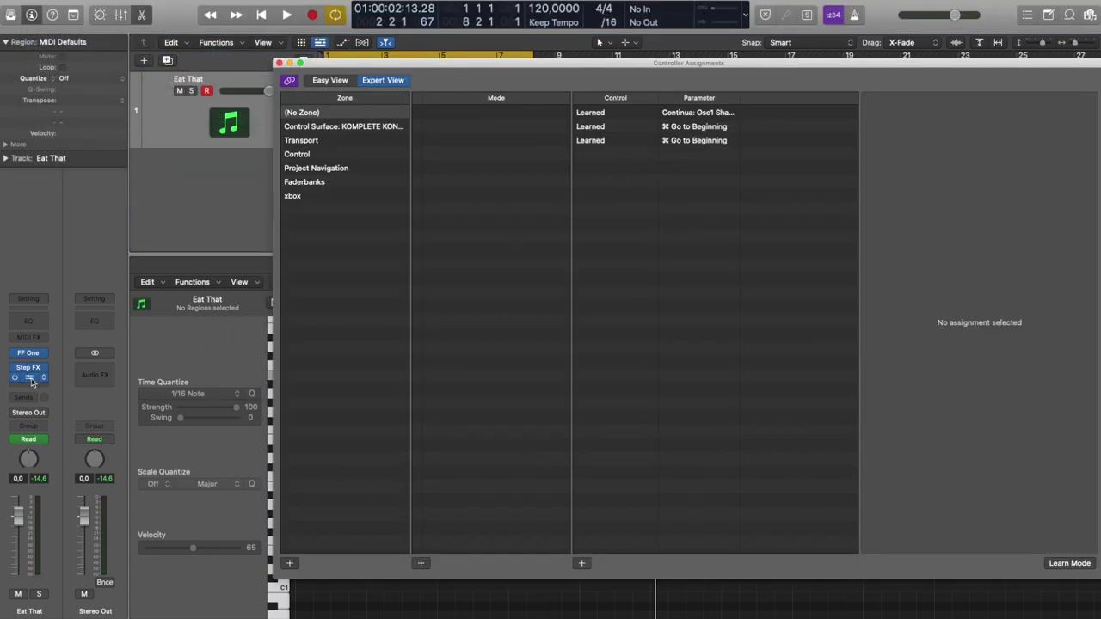
{"action": "left_click", "coordinate": [1069, 563]}
{"action": "left_click", "coordinate": [225, 254]}
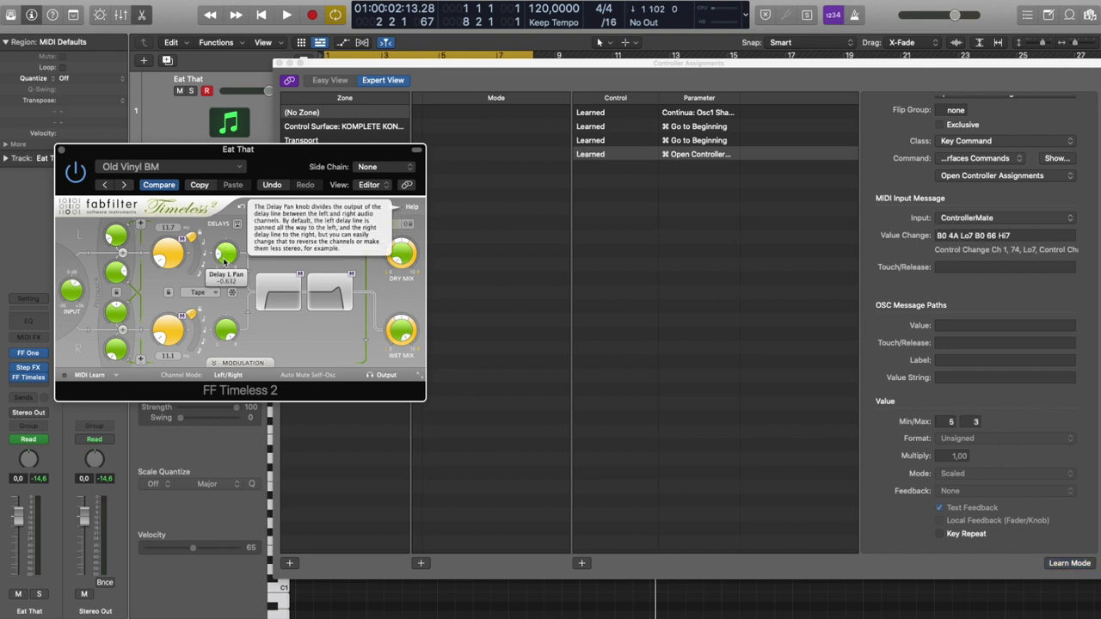
{"action": "mouse_move", "coordinate": [224, 261]}
{"action": "left_mouse_down"}
{"action": "mouse_move", "coordinate": [230, 282]}
{"action": "mouse_move", "coordinate": [234, 254]}
{"action": "mouse_move", "coordinate": [222, 256]}
{"action": "left_mouse_up"}
{"action": "left_click", "coordinate": [680, 155]}
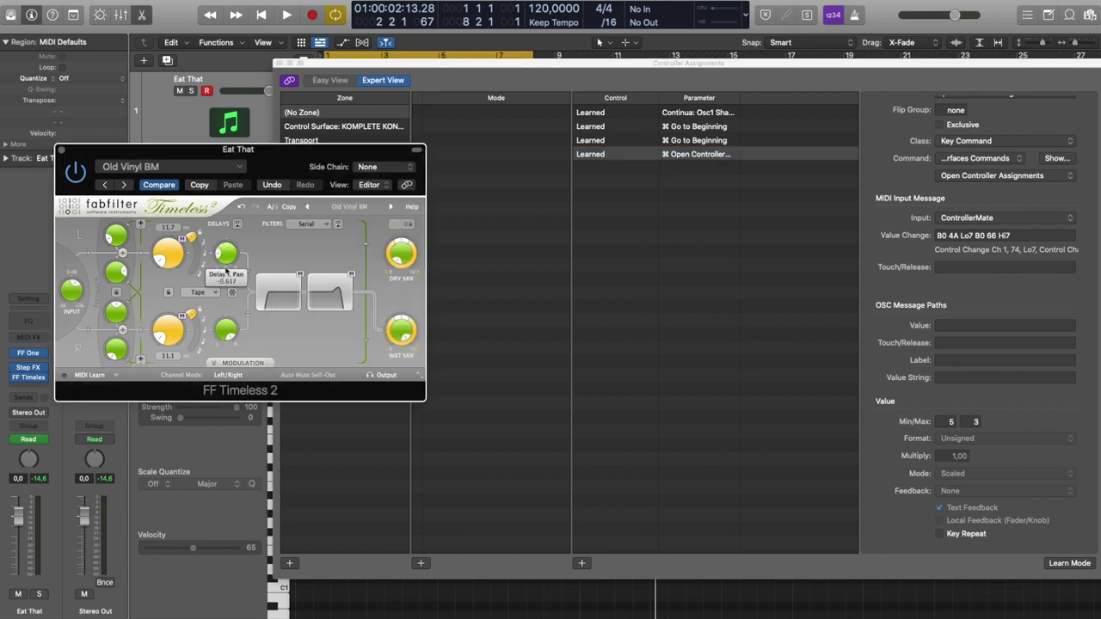
{"action": "left_click_drag", "start_coordinate": [249, 231], "coordinate": [223, 273]}
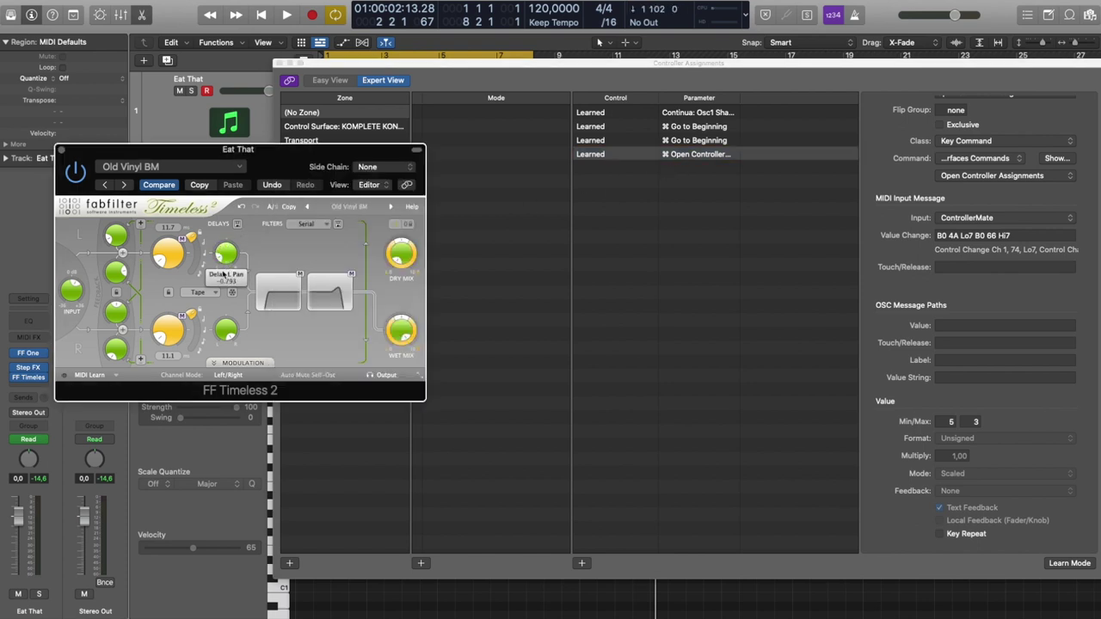
{"action": "left_click", "coordinate": [1063, 566]}
{"action": "left_click", "coordinate": [227, 247]}
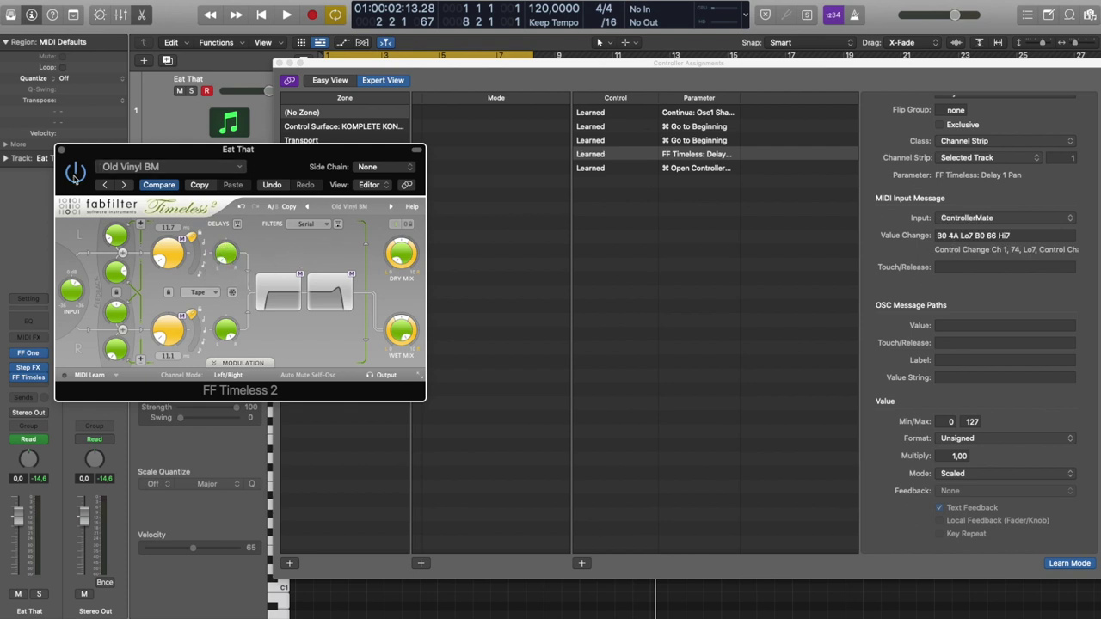
{"action": "left_click", "coordinate": [278, 63]}
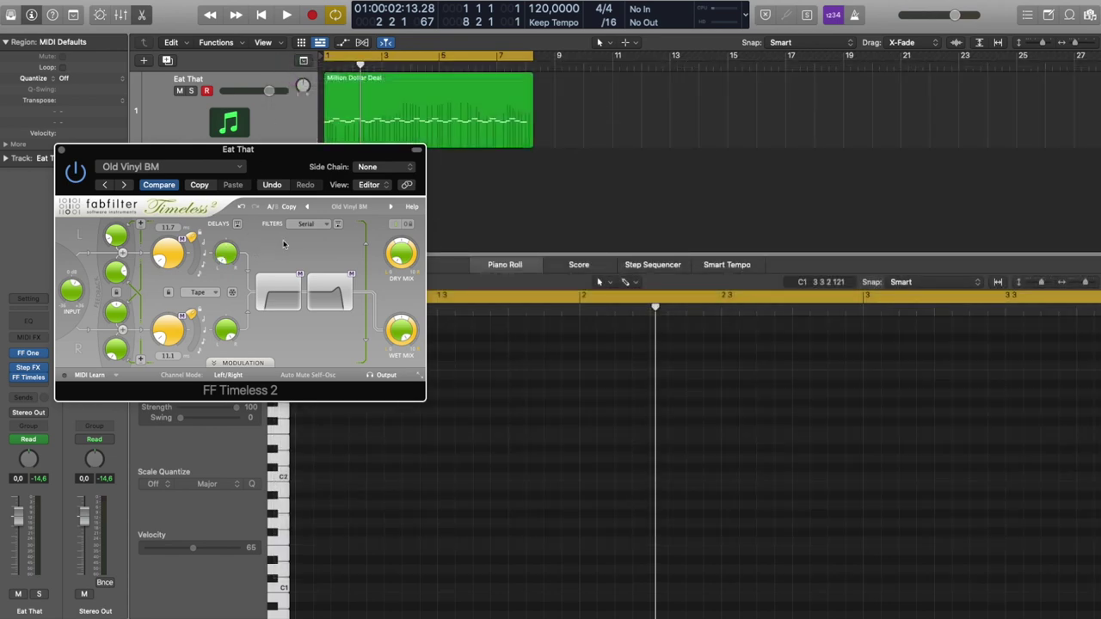
Play the project from the start to test the Delay 1 Pan mapping, then stop
{"action": "key", "text": "Return"}
{"action": "key", "text": "space"}
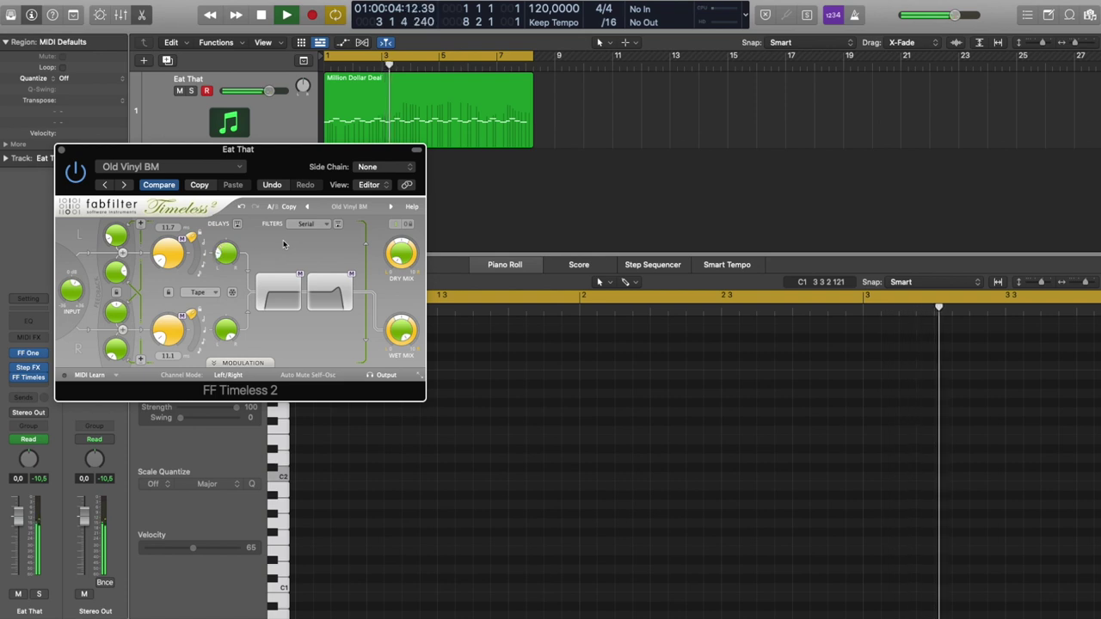
{"action": "key", "text": "space"}
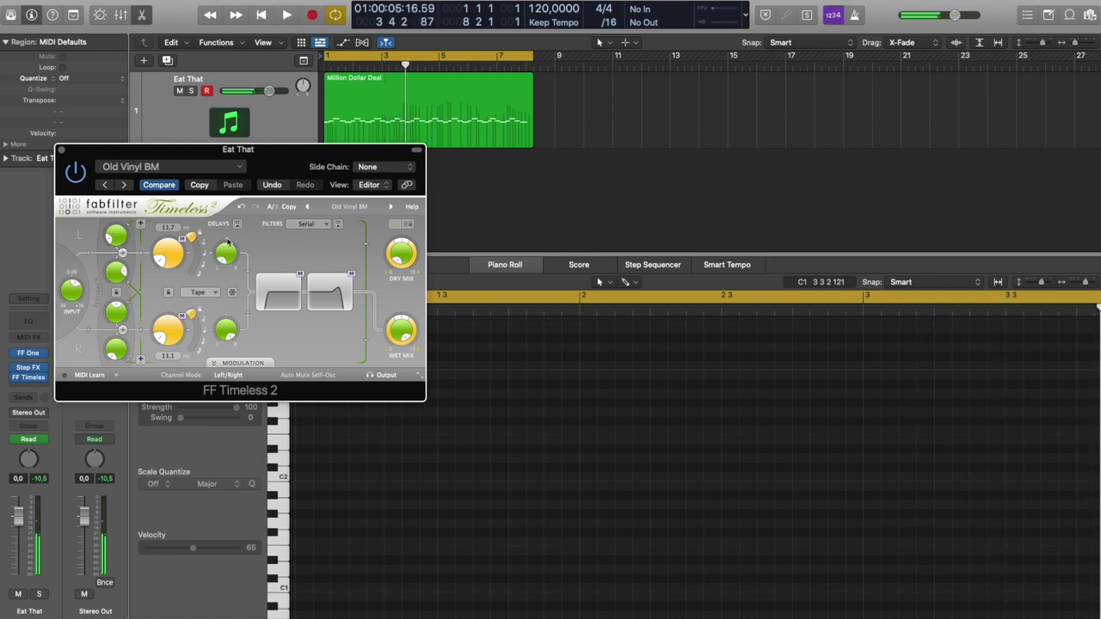
{"action": "left_click", "coordinate": [49, 3]}
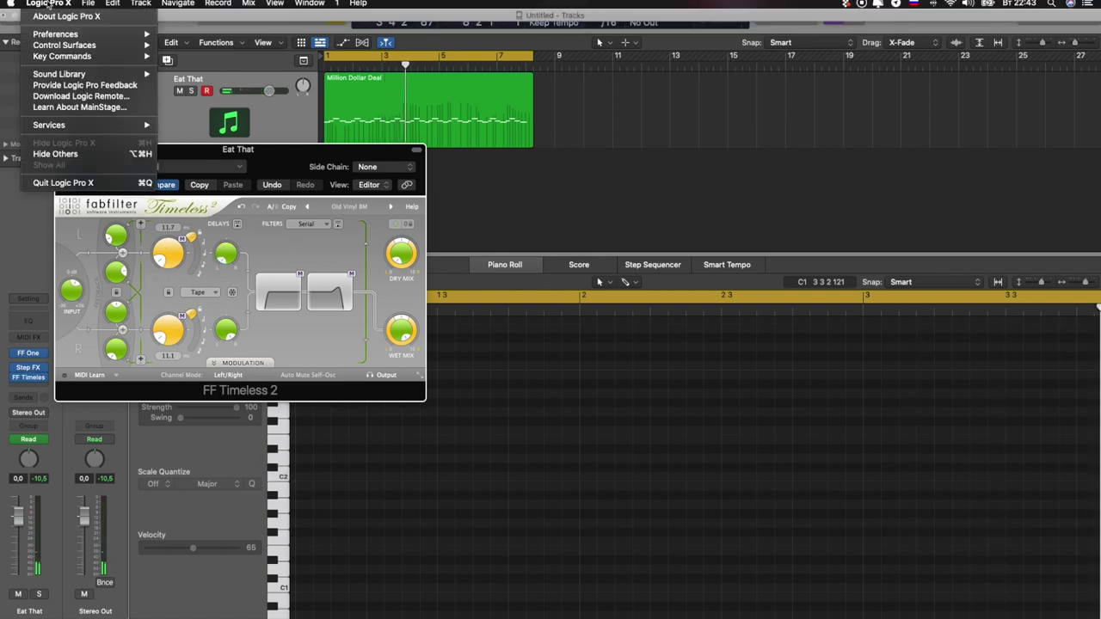
Open Controller Assignments and learn a controller from Timeless 2's Delay R Pan knob
{"action": "mouse_move", "coordinate": [75, 77]}
{"action": "mouse_move", "coordinate": [69, 45]}
{"action": "left_click", "coordinate": [370, 54]}
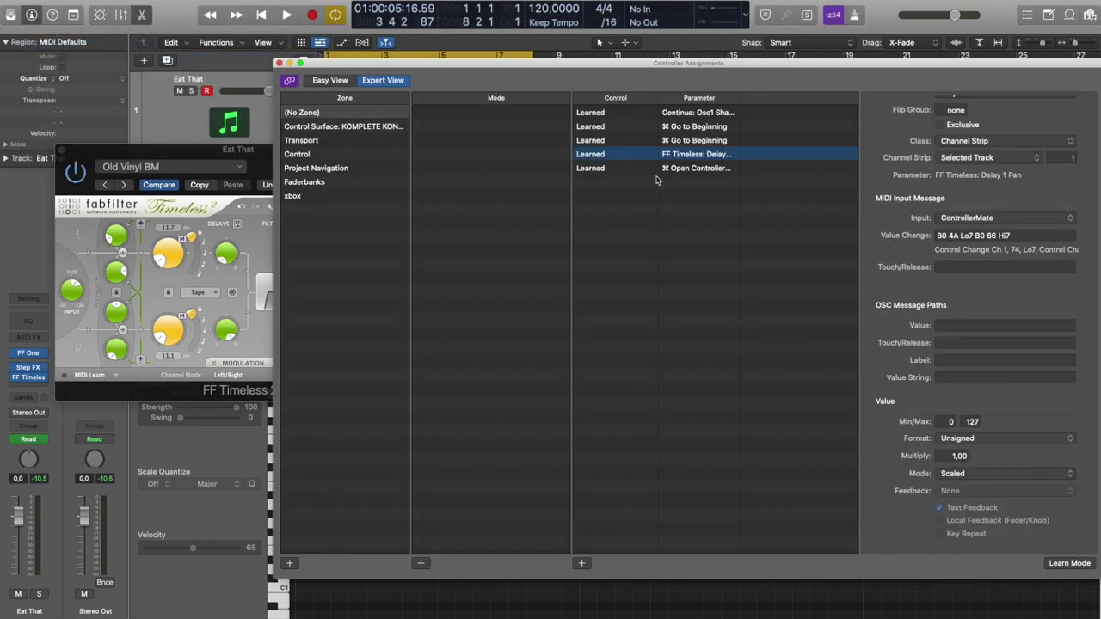
{"action": "left_click", "coordinate": [647, 170]}
{"action": "left_click", "coordinate": [255, 157]}
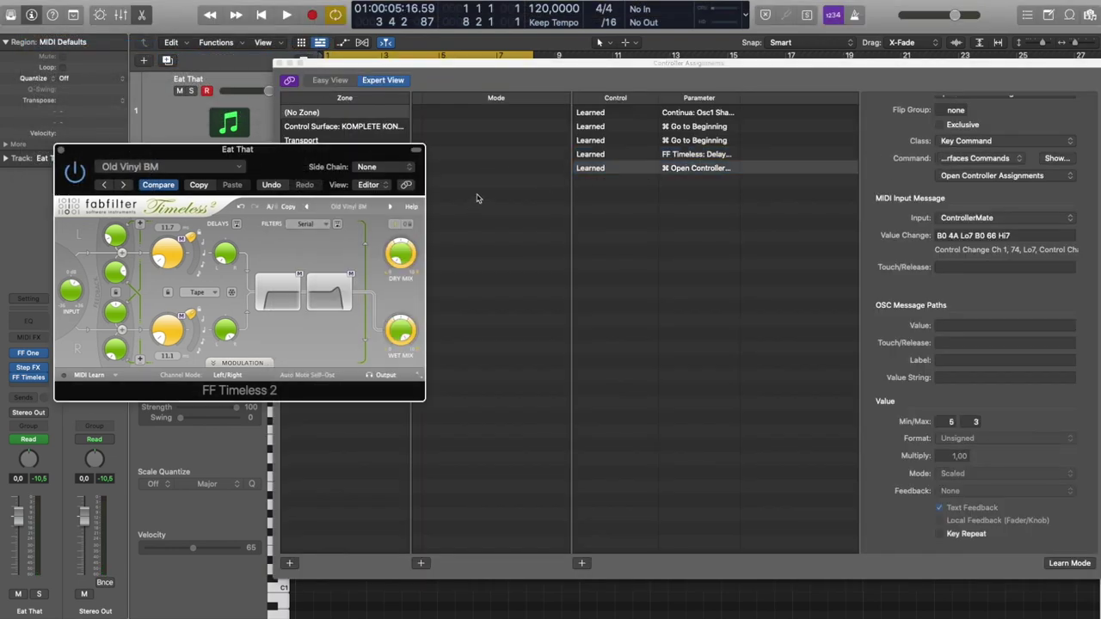
{"action": "left_click", "coordinate": [1049, 565]}
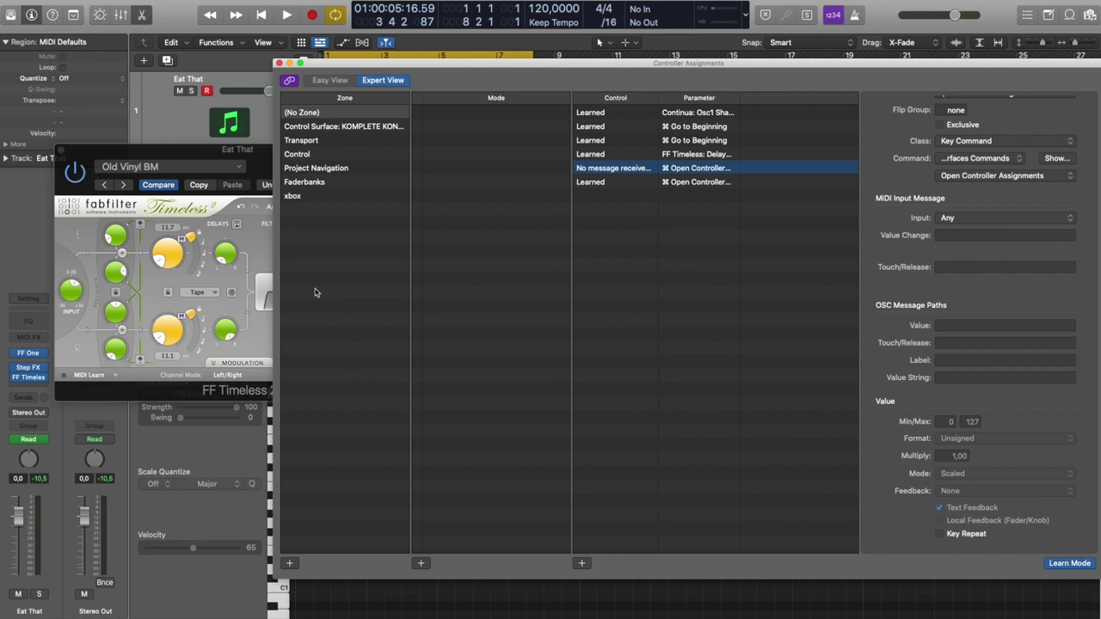
{"action": "left_click", "coordinate": [215, 152]}
{"action": "left_click", "coordinate": [227, 340]}
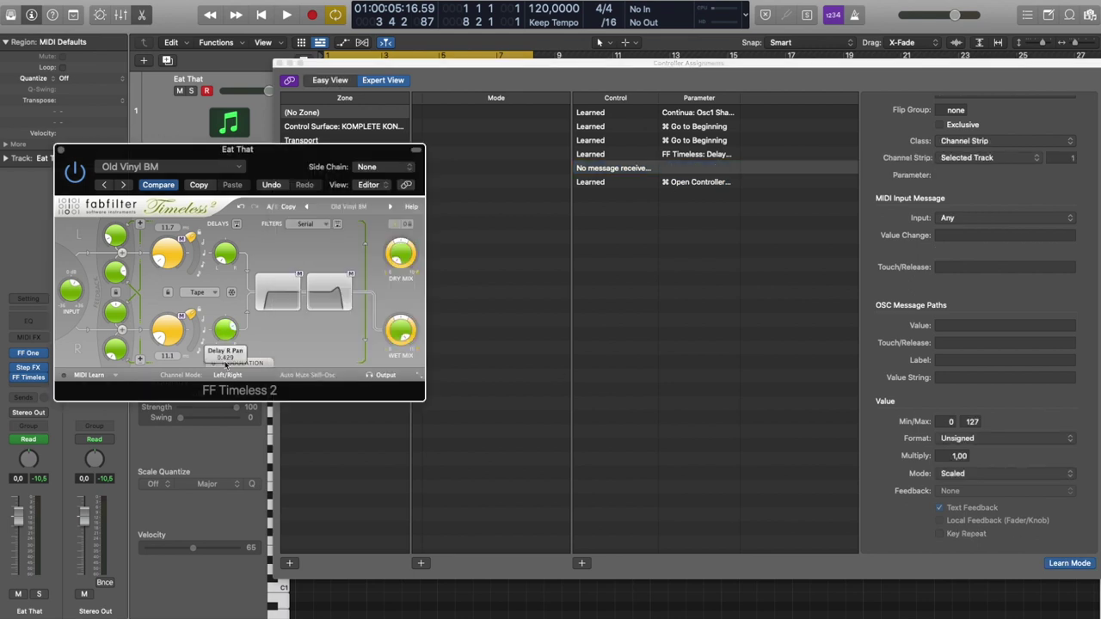
{"action": "left_click_drag", "start_coordinate": [222, 386], "coordinate": [228, 325]}
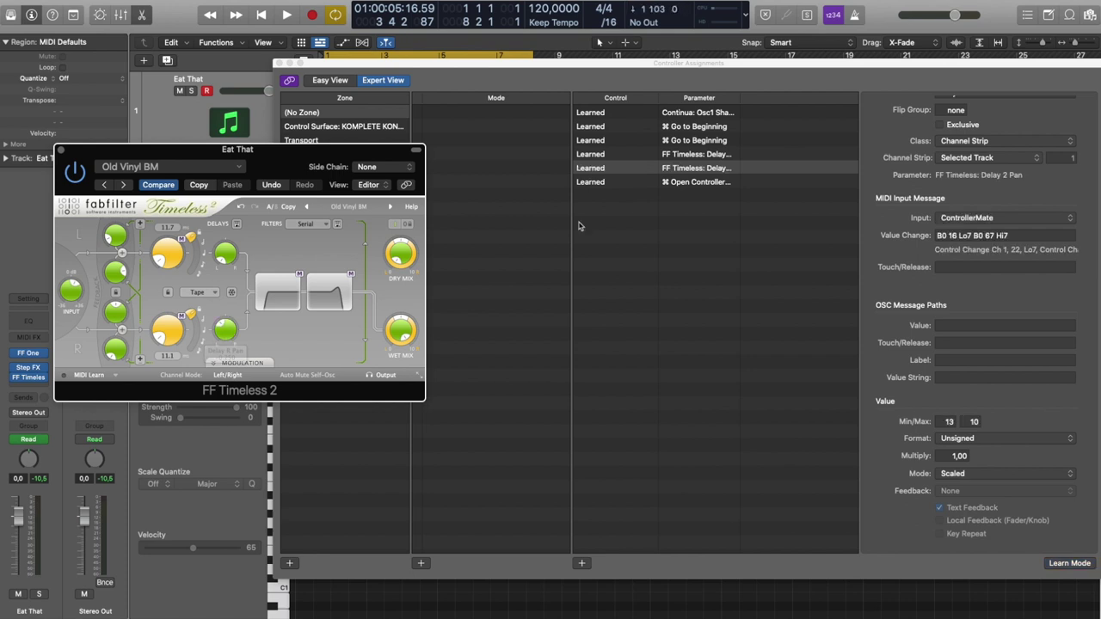
Re-learn the Delay 2 Pan assignment so it maps to CC 22 on channel 1
{"action": "left_click", "coordinate": [631, 170]}
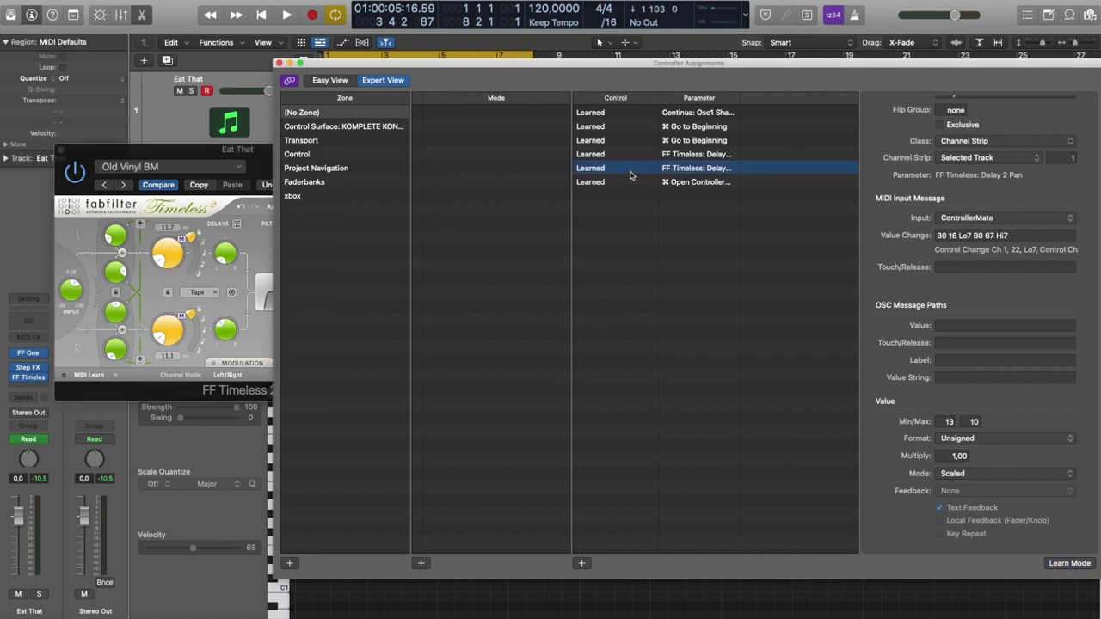
{"action": "left_click", "coordinate": [233, 312]}
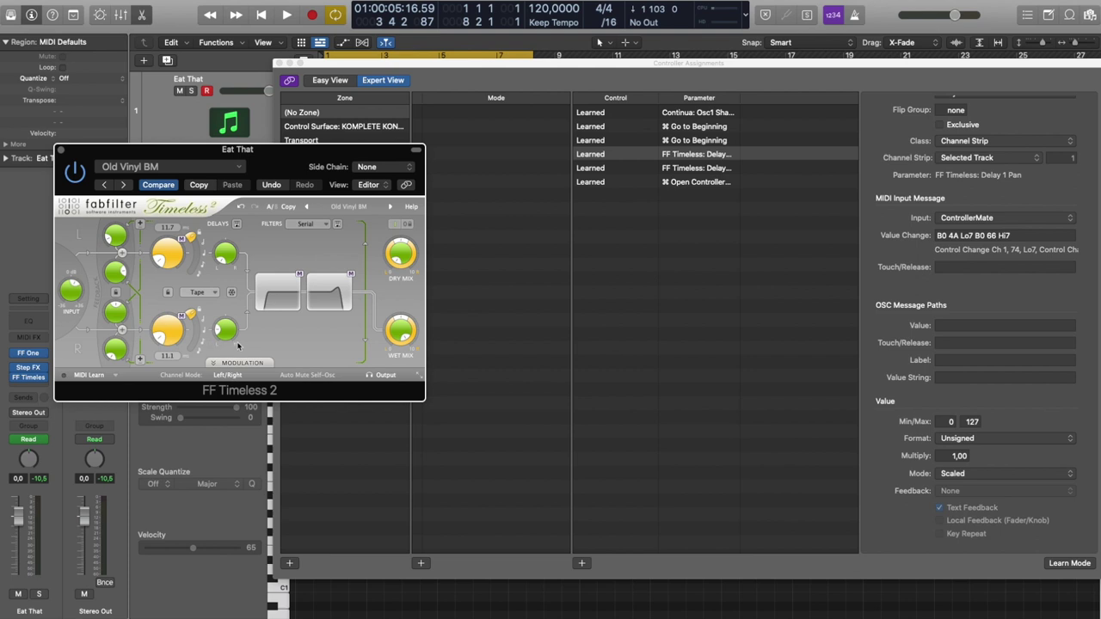
{"action": "left_click", "coordinate": [629, 166]}
{"action": "left_click", "coordinate": [633, 166]}
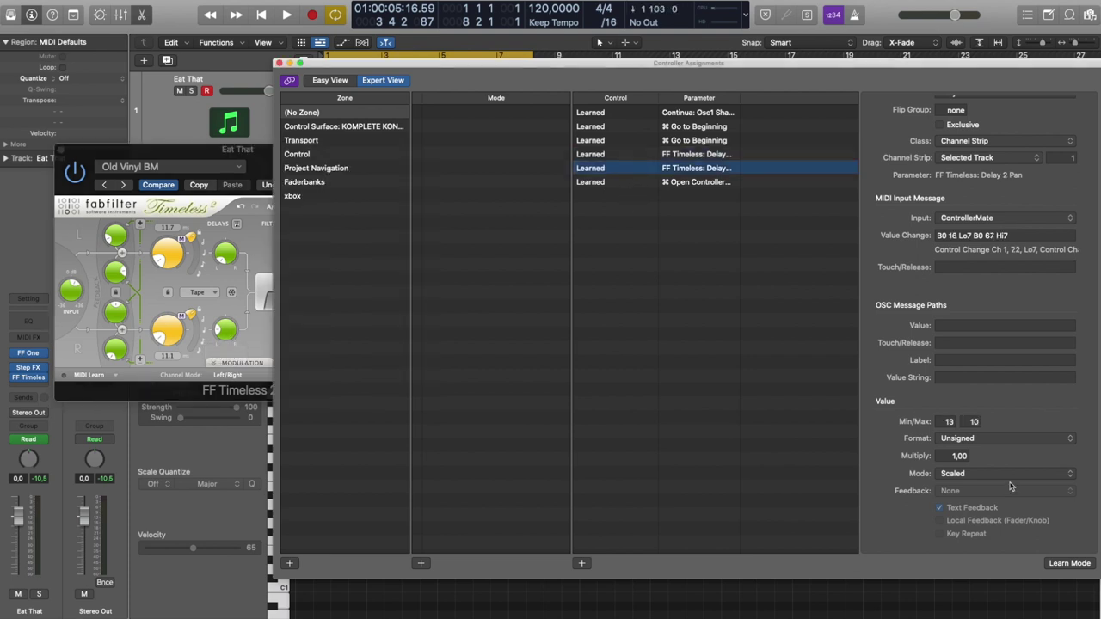
{"action": "left_click", "coordinate": [1082, 565]}
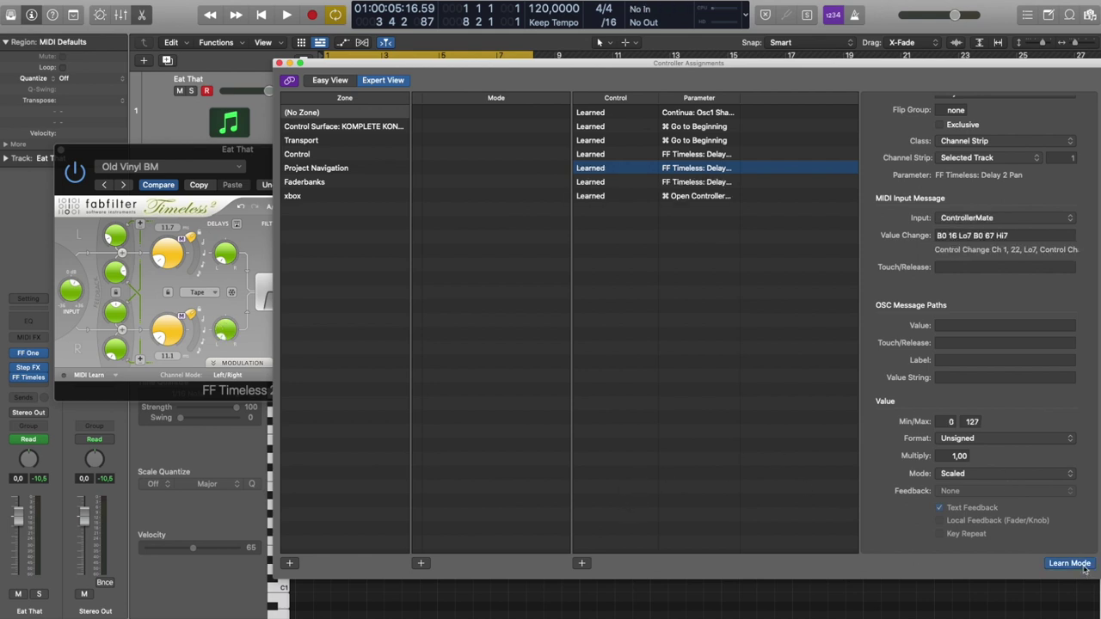
Delete the leftover key-command and duplicate delay pan assignments, then close the window
{"action": "left_click", "coordinate": [679, 196]}
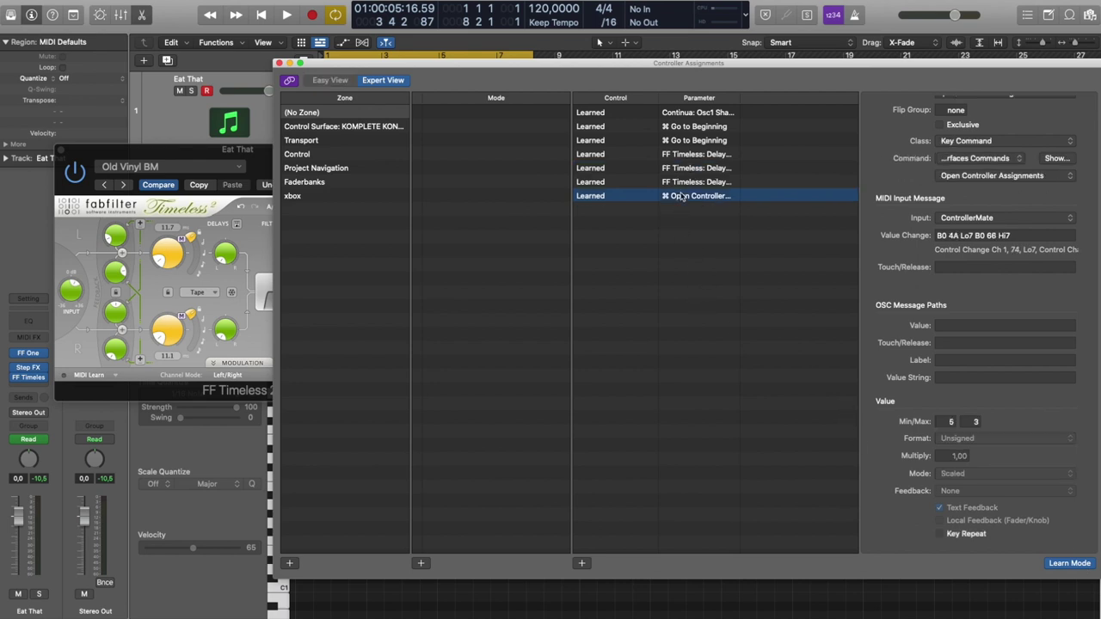
{"action": "key", "text": "Delete"}
{"action": "left_click", "coordinate": [679, 183]}
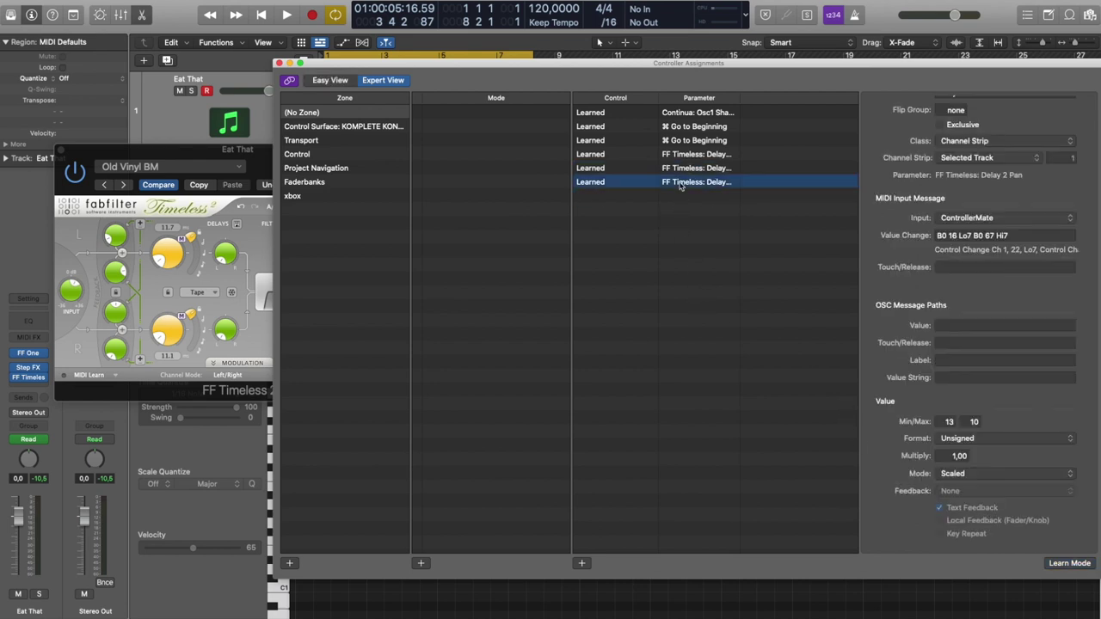
{"action": "key", "text": "Delete"}
{"action": "left_click", "coordinate": [279, 63]}
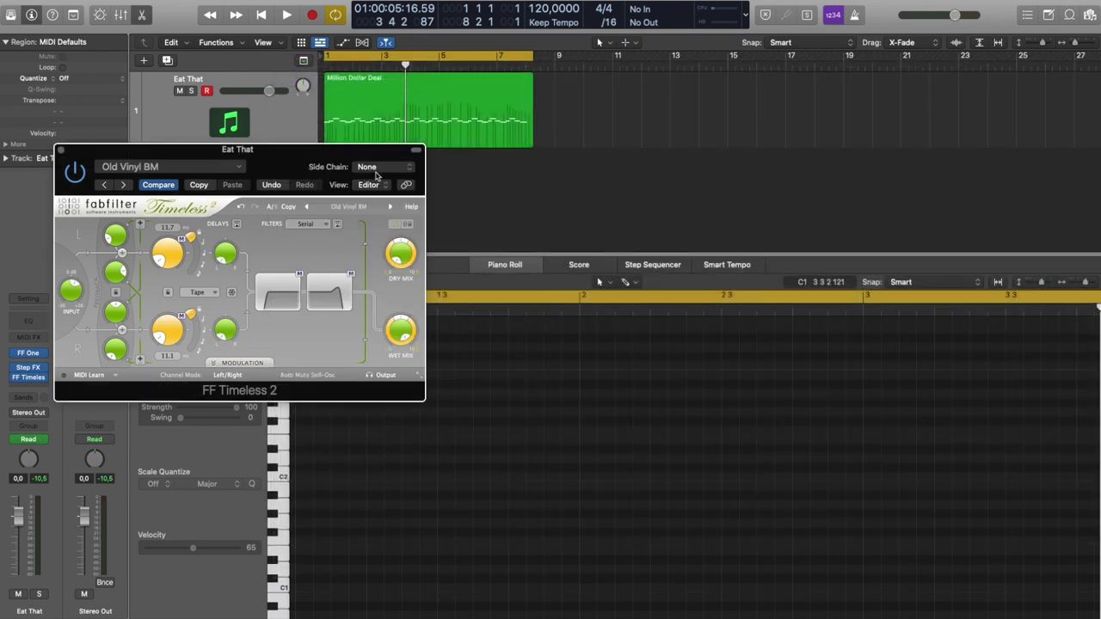
Play the project through the Timeless 2 delay to hear both mapped pans, then stop
{"action": "key", "text": "space"}
{"action": "key", "text": "space"}
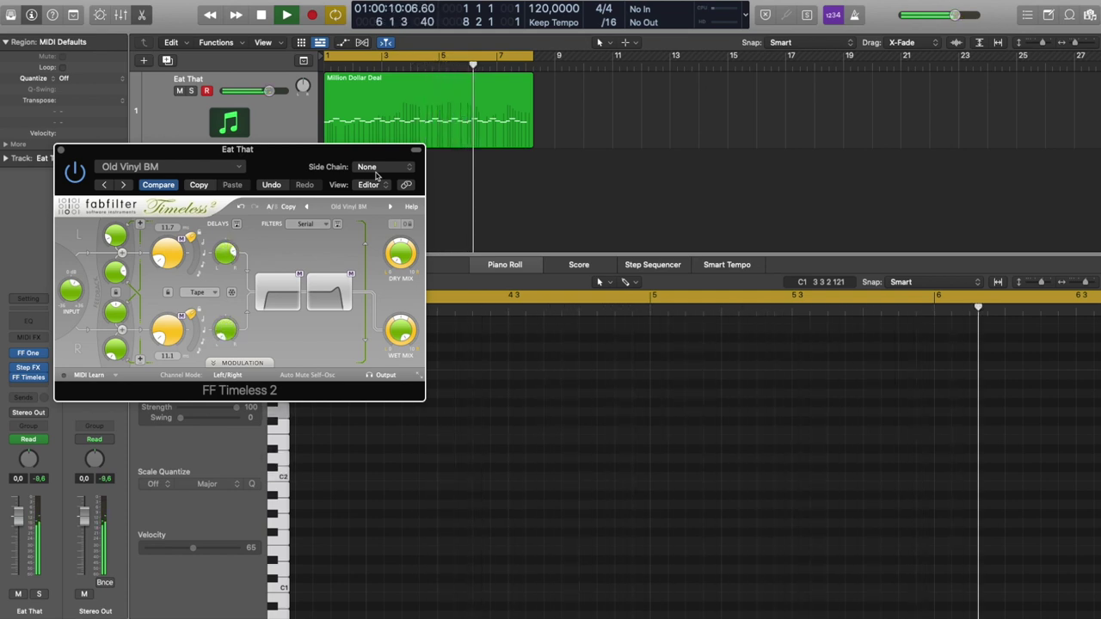
{"action": "key", "text": "space"}
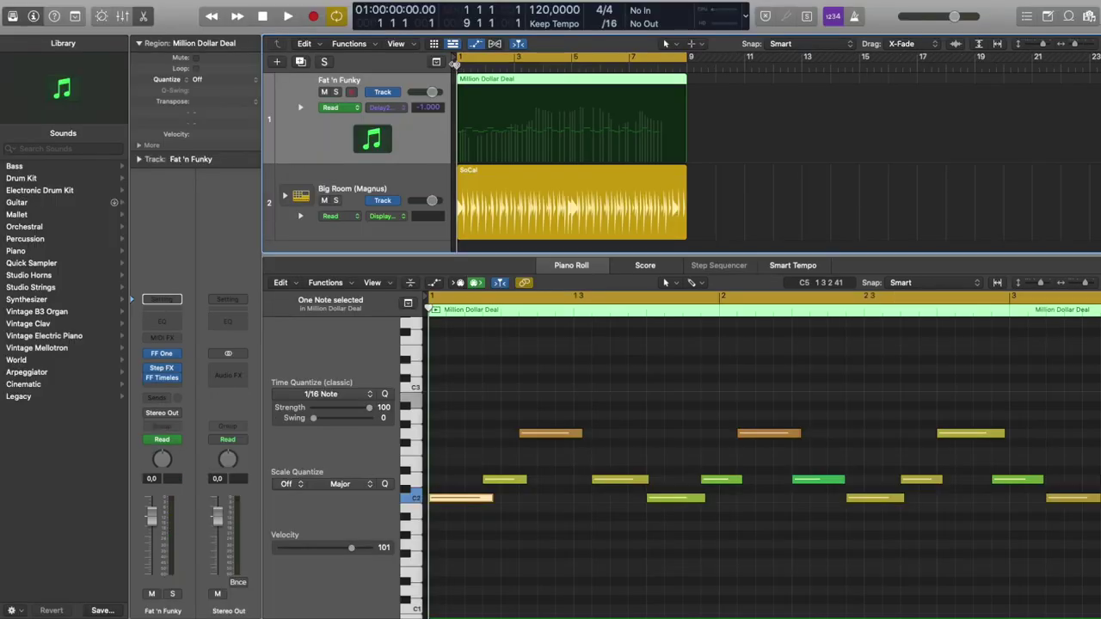
Set track 1 to Touch automation and record Timeless 2 delay pan moves across Million Dollar Deal
{"action": "left_click", "coordinate": [352, 109]}
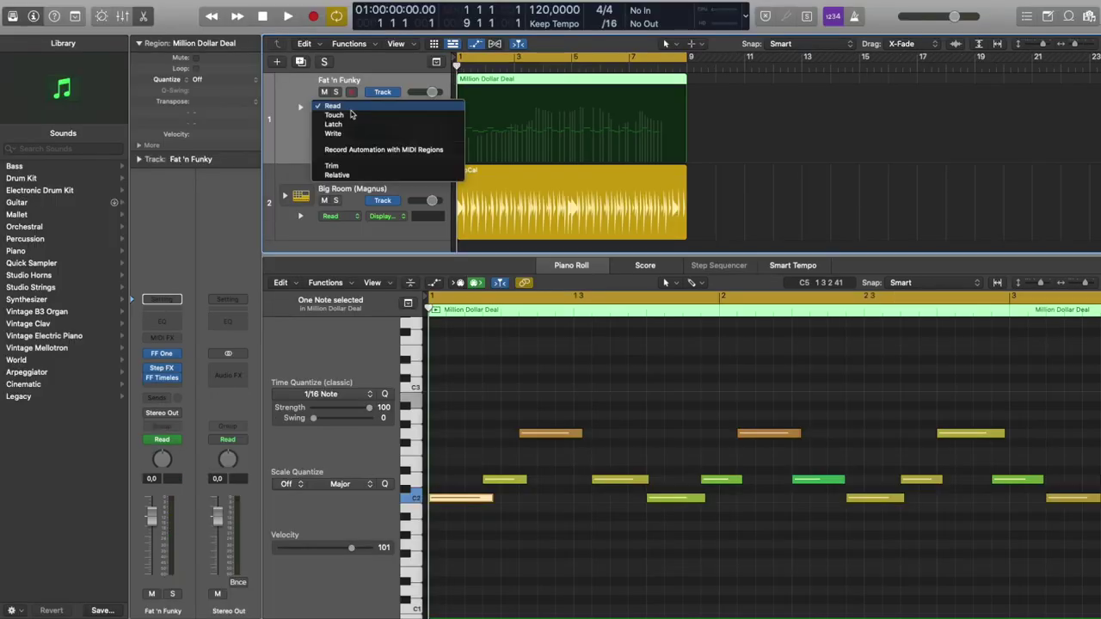
{"action": "left_click", "coordinate": [353, 115]}
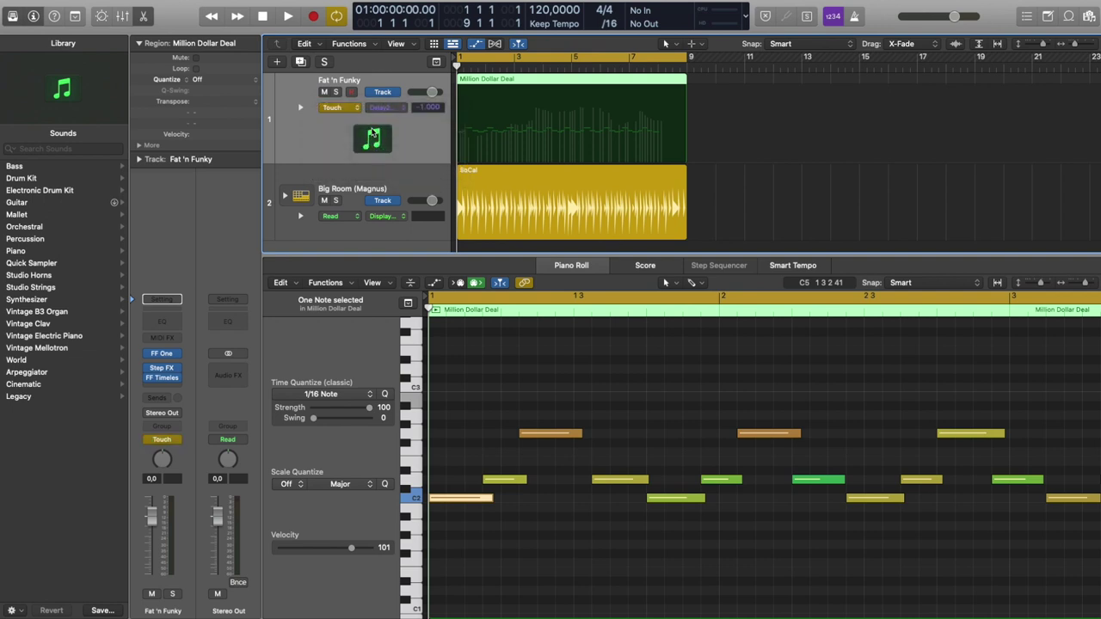
{"action": "mouse_move", "coordinate": [167, 384]}
{"action": "left_click_drag", "start_coordinate": [575, 163], "coordinate": [593, 221]}
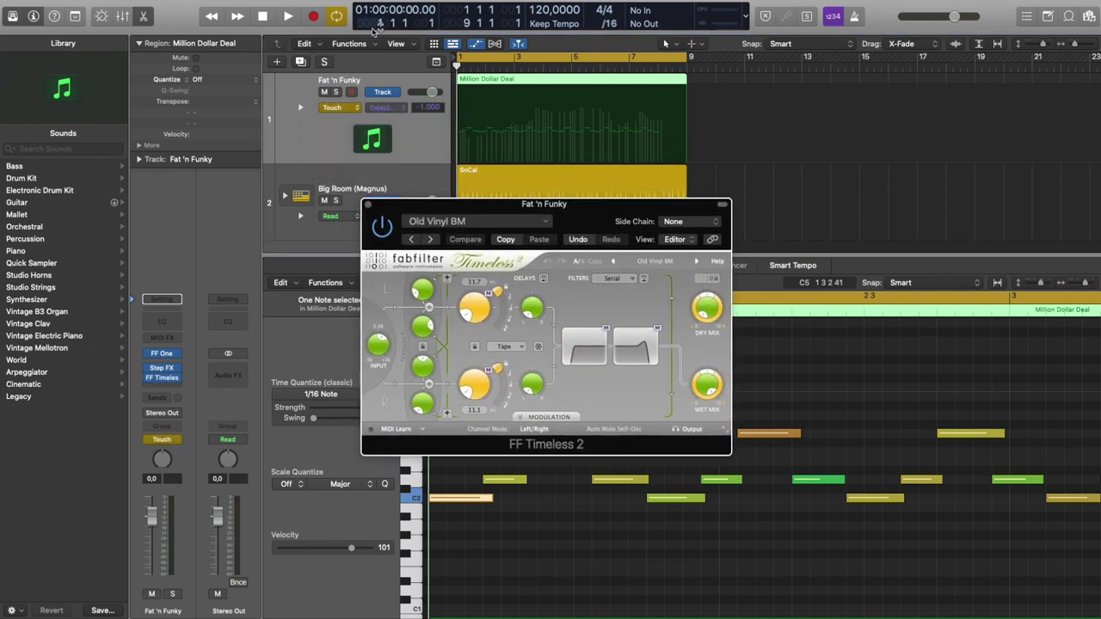
{"action": "left_click", "coordinate": [314, 17]}
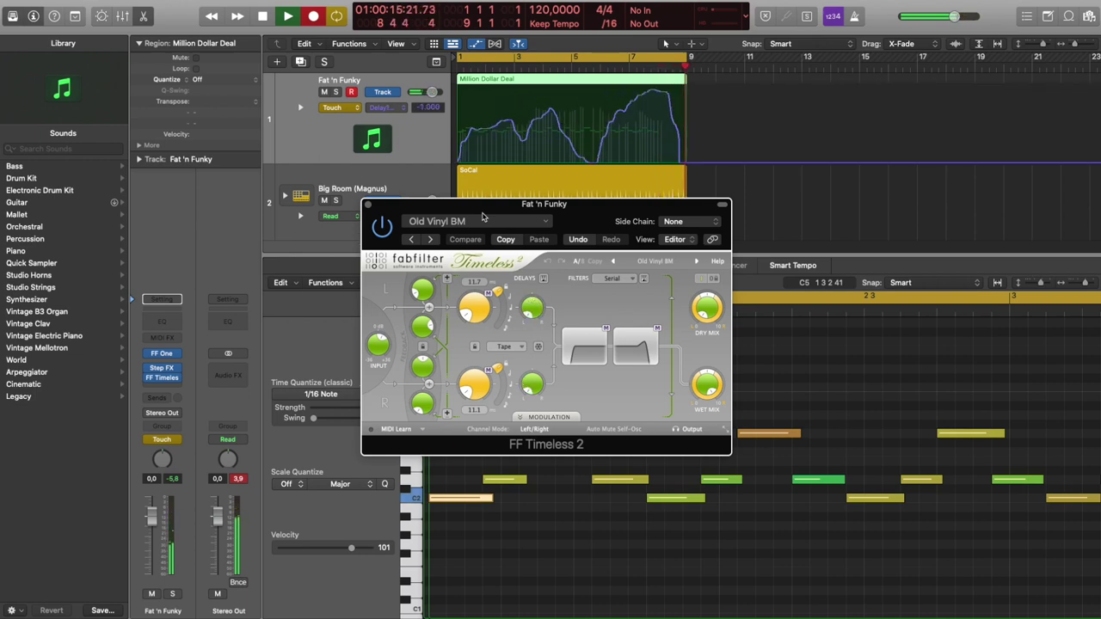
{"action": "key", "text": "space"}
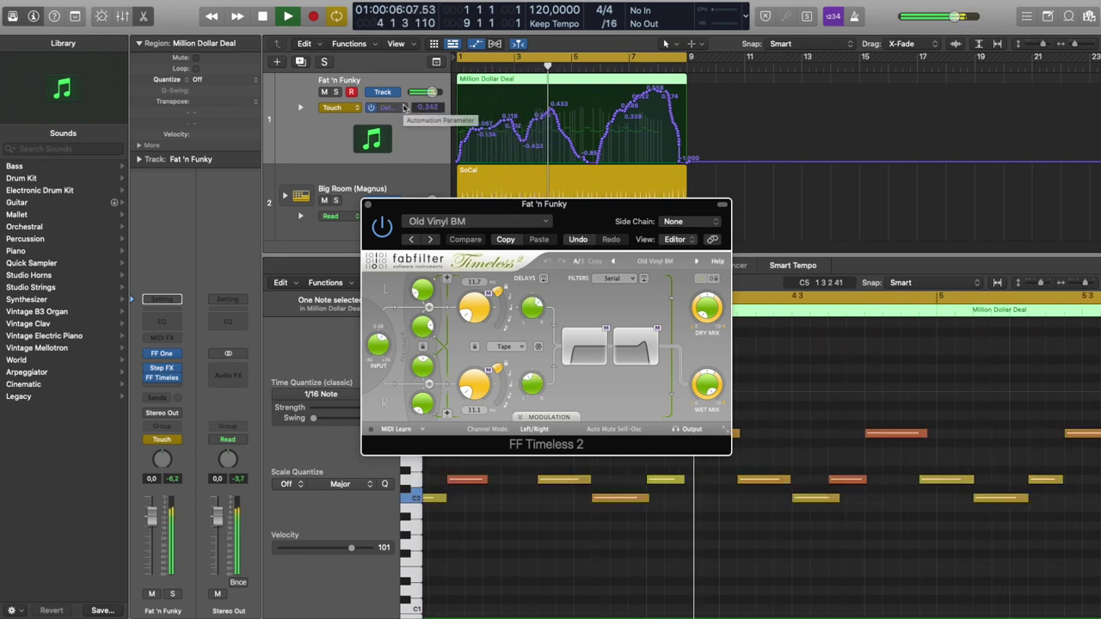
Close the Timeless 2 window and select the SoCal region to show its Drummer editor
{"action": "key", "text": "super+w"}
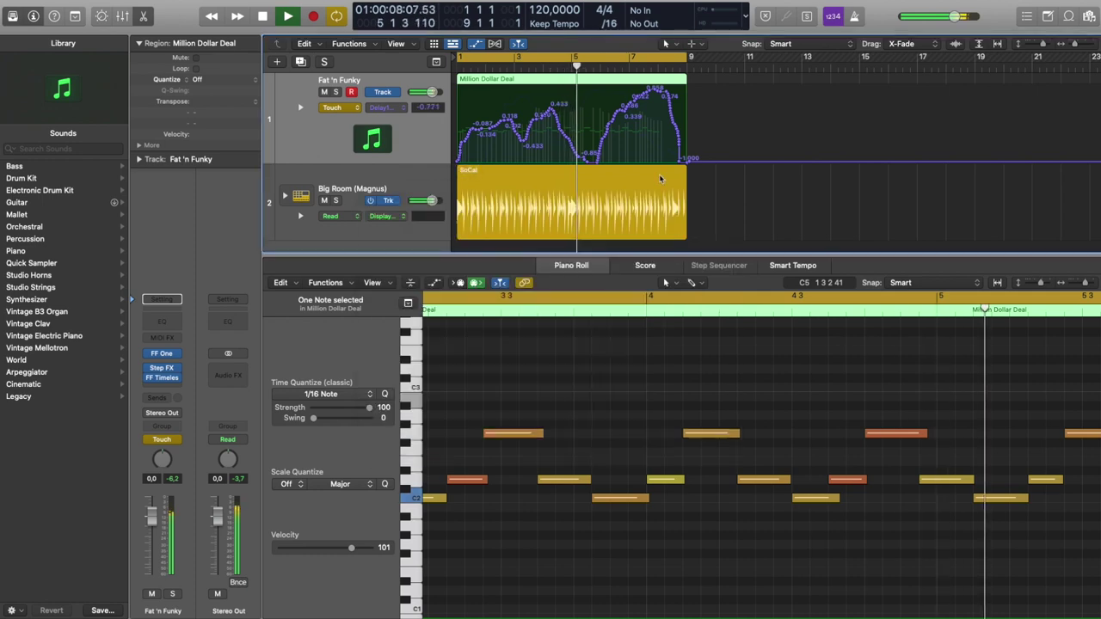
{"action": "left_click", "coordinate": [596, 222]}
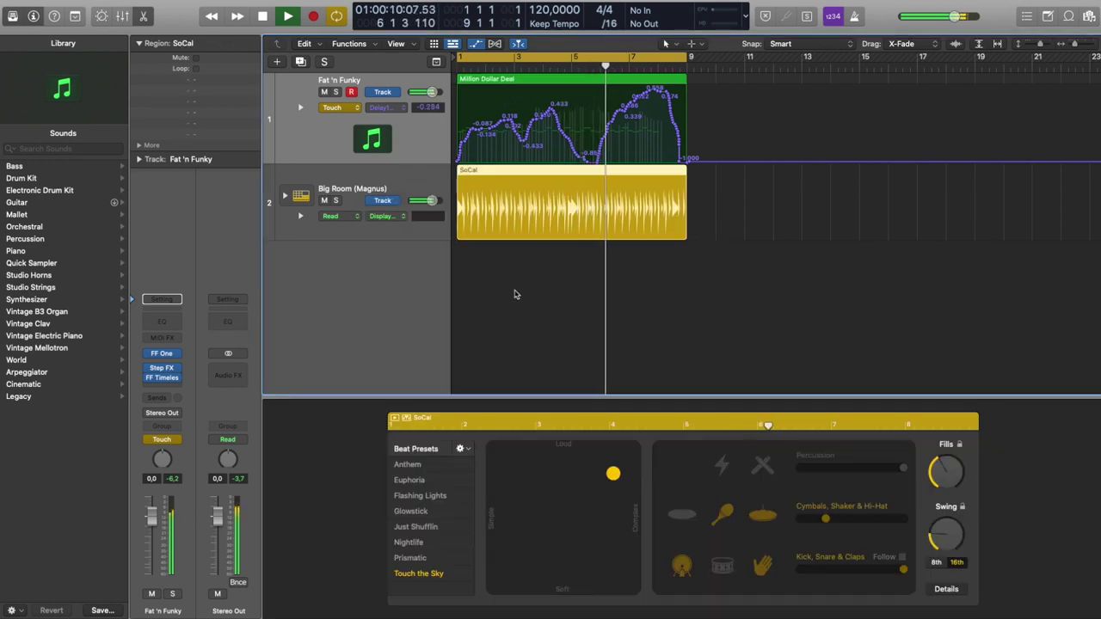